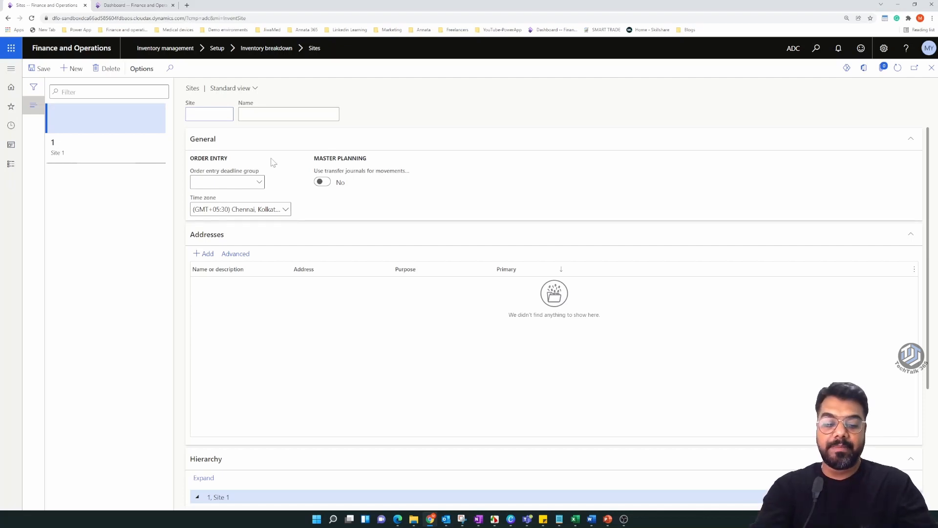
Step: Enter DC1 as the new site's ID and Distribution Centre 1 as its name
{"action": "type", "text": "dc1"}
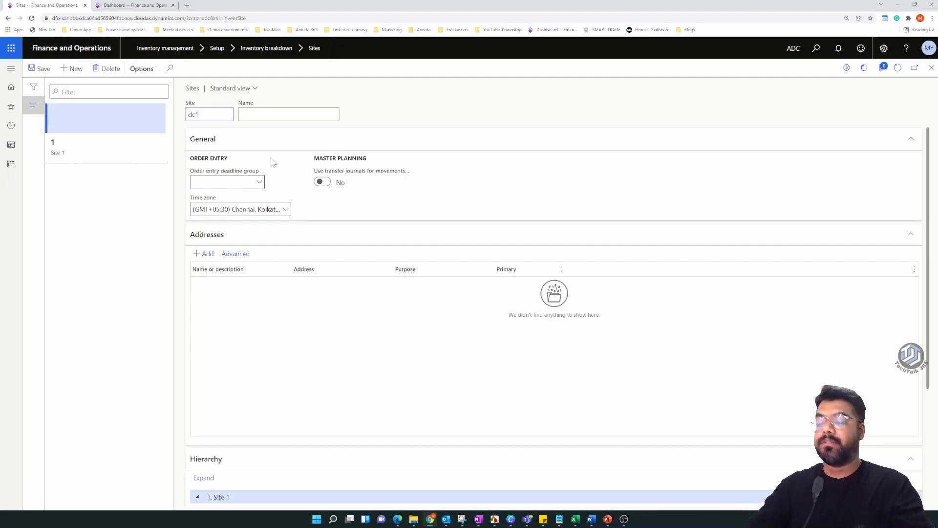
{"action": "type", "text": "DC1"}
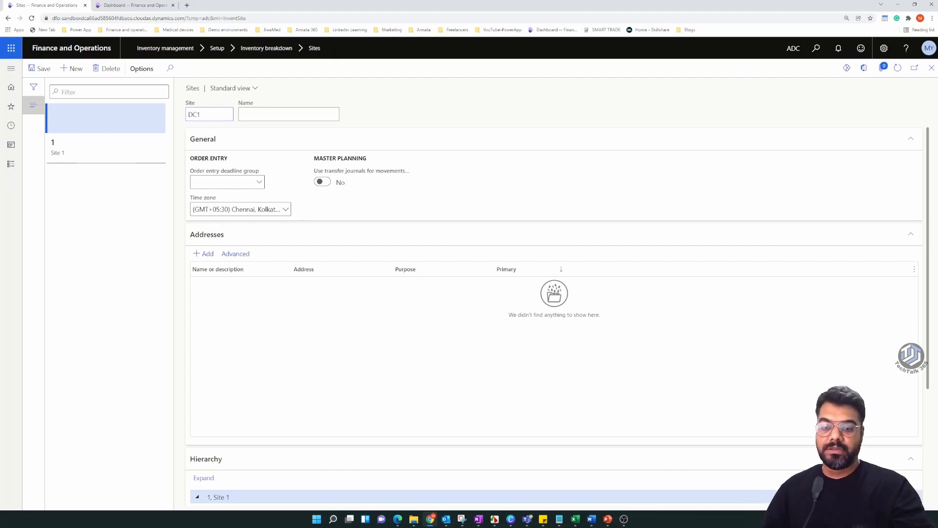
{"action": "key", "text": "ctrl+a"}
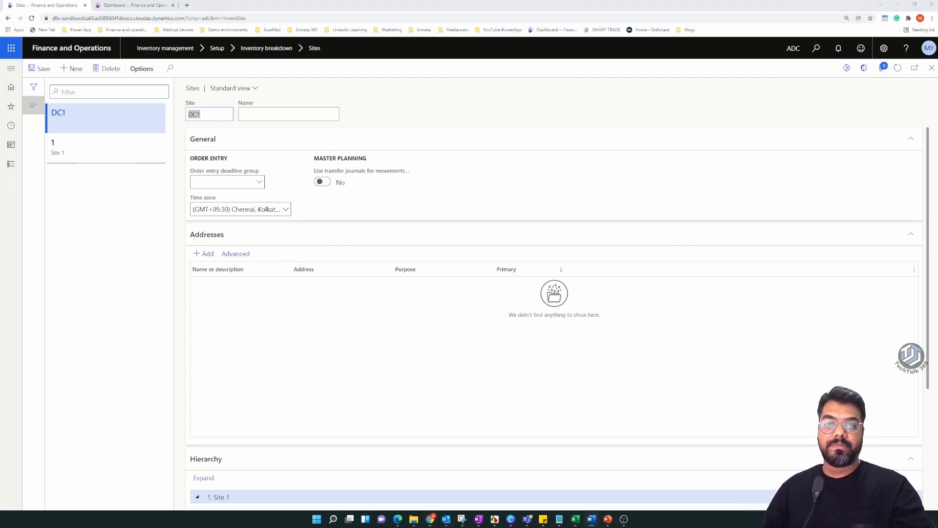
{"action": "key", "text": "alt+Tab"}
{"action": "type", "text": "Distribution Centre 1"}
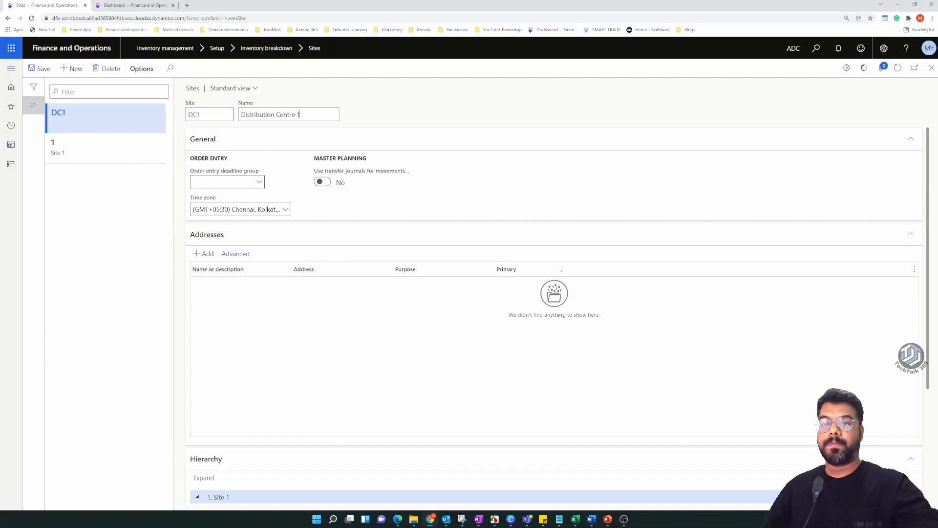
Step: Examine the new site's order entry deadline group and the warehouses listed beneath Site 1 in the hierarchy
{"action": "left_click", "coordinate": [226, 182]}
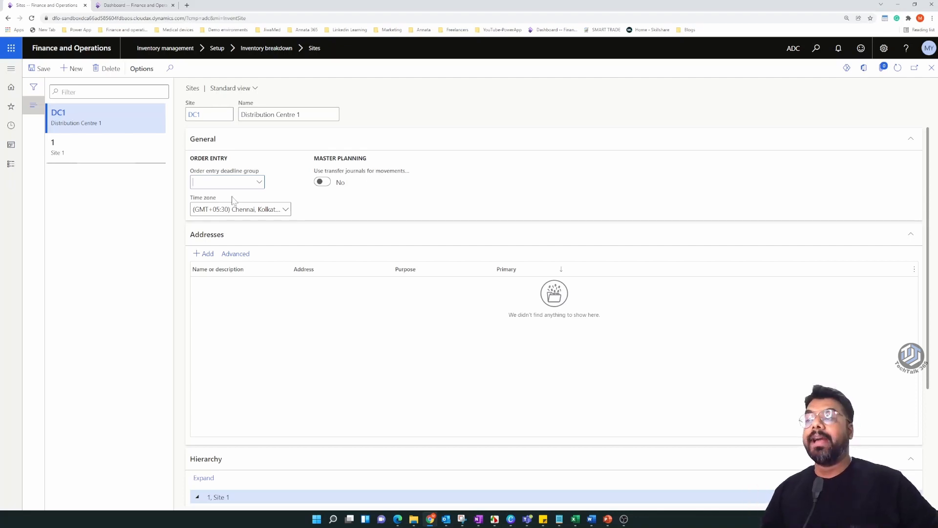
{"action": "mouse_move", "coordinate": [232, 200]}
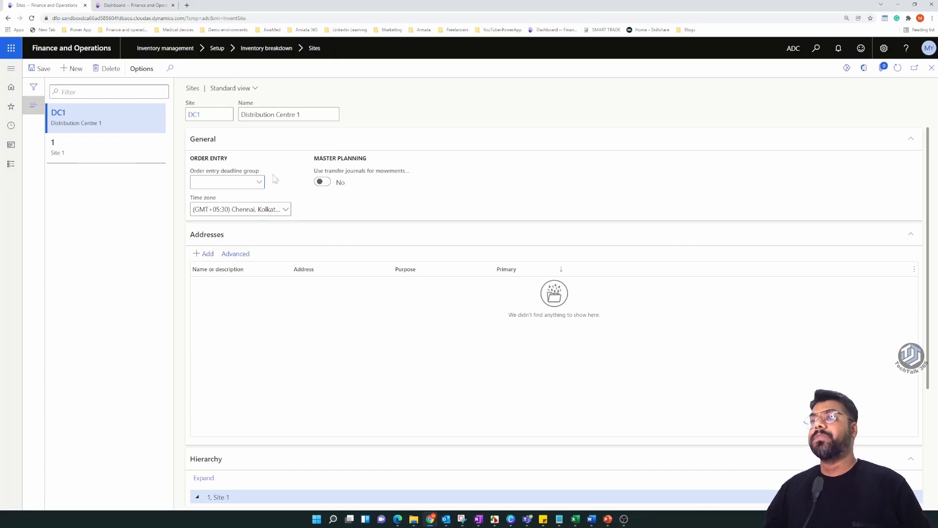
{"action": "double_click", "coordinate": [192, 89]}
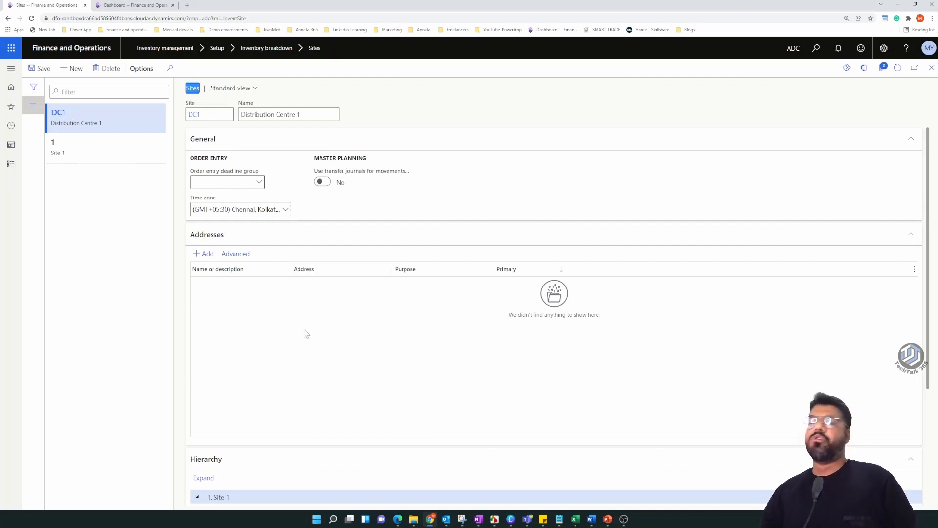
{"action": "scroll", "coordinate": [308, 327], "scroll_direction": "down", "scroll_amount": 3}
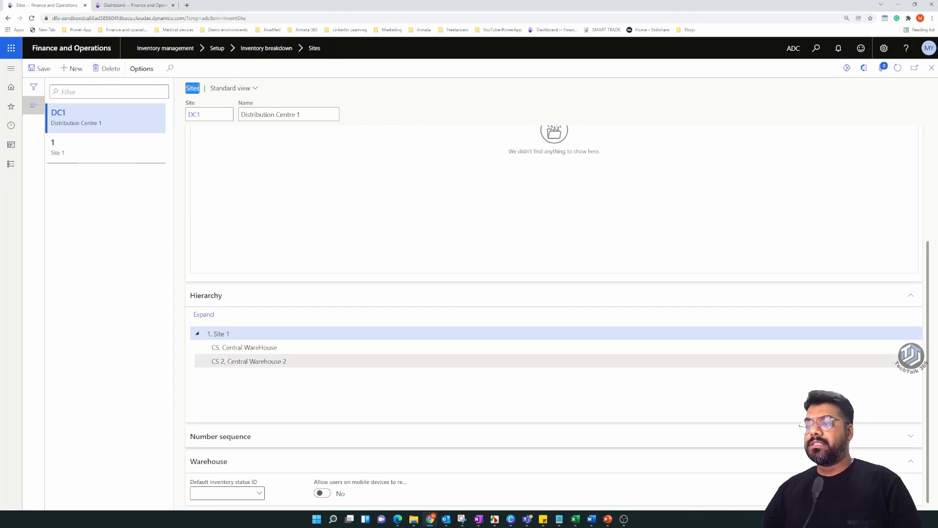
{"action": "left_click", "coordinate": [197, 336]}
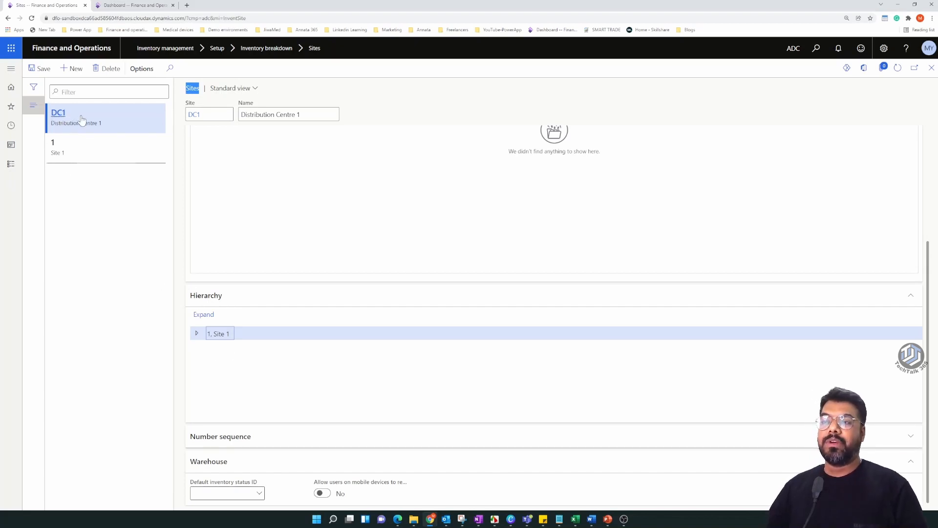
{"action": "left_click", "coordinate": [197, 333]}
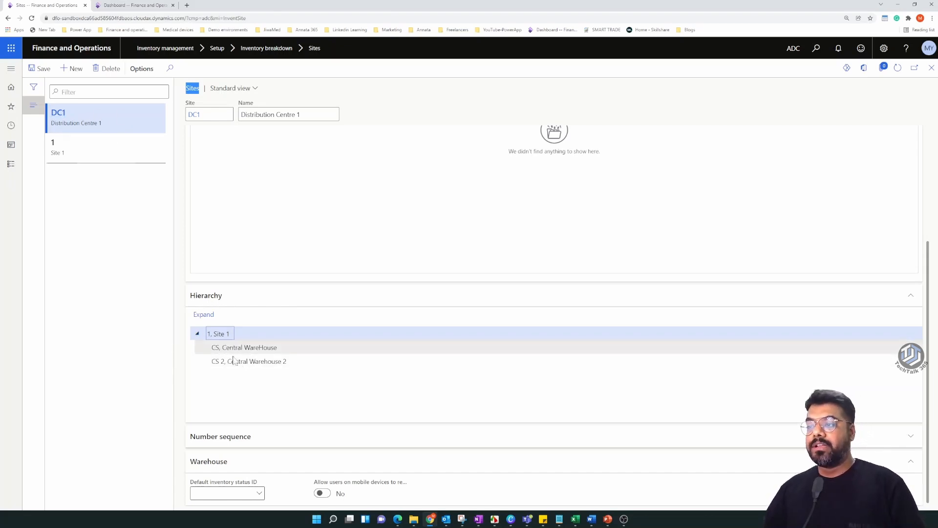
{"action": "left_click", "coordinate": [197, 333]}
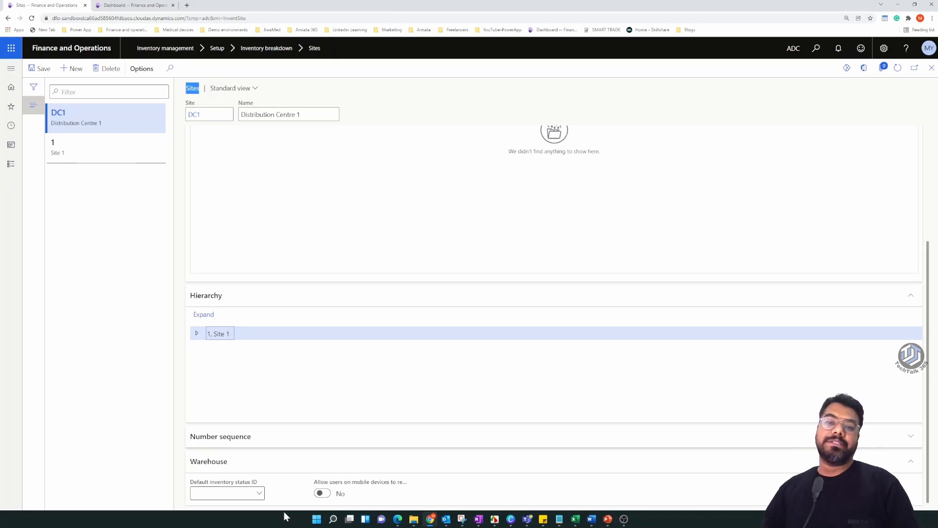
{"action": "left_click", "coordinate": [257, 456]}
{"action": "scroll", "coordinate": [264, 360], "scroll_direction": "up", "scroll_amount": 3}
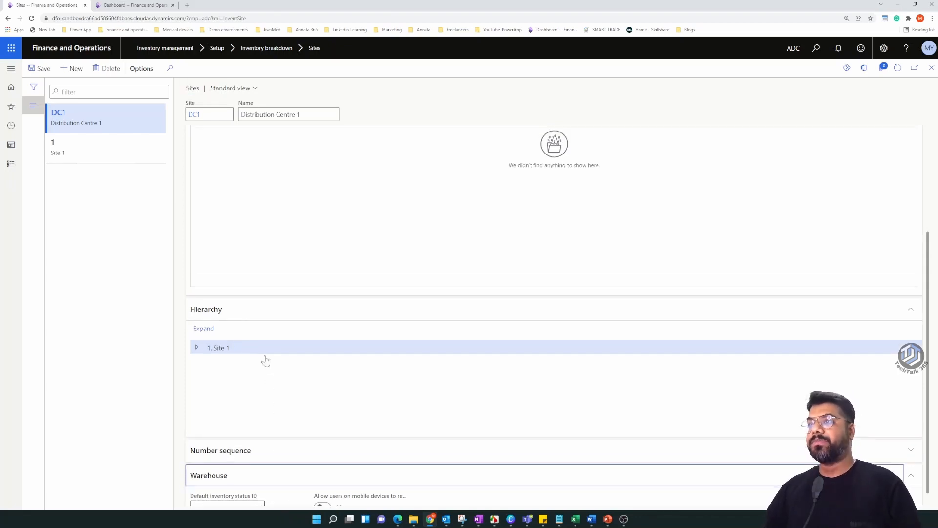
{"action": "scroll", "coordinate": [268, 360], "scroll_direction": "down", "scroll_amount": 3}
{"action": "scroll", "coordinate": [293, 215], "scroll_direction": "up", "scroll_amount": 3}
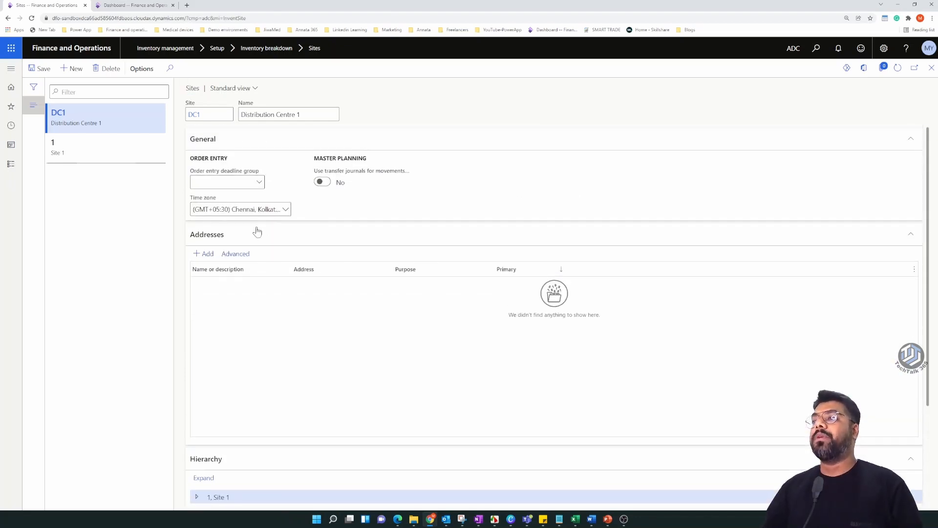
Step: Save the new site and open the Warehouses page from the inventory breakdown setup of Inventory management
{"action": "left_click", "coordinate": [43, 69]}
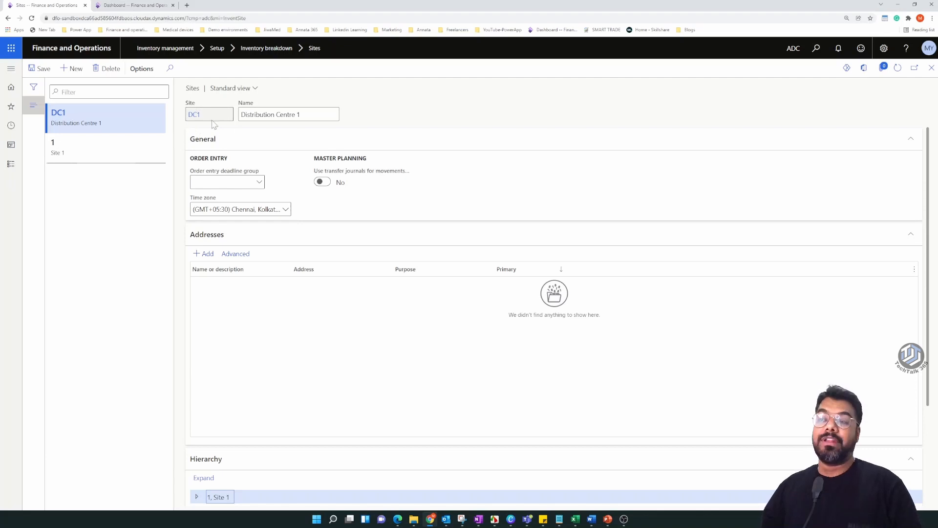
{"action": "left_click", "coordinate": [344, 332]}
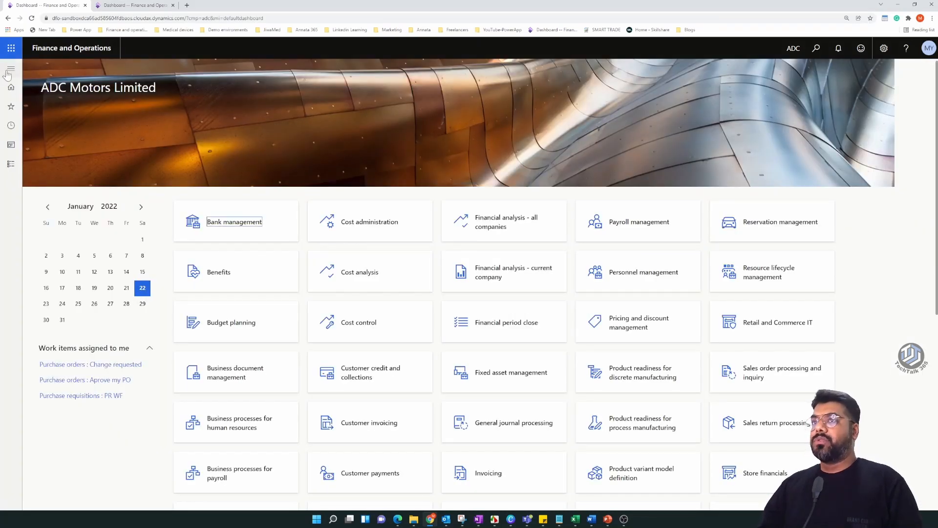
{"action": "left_click", "coordinate": [10, 69]}
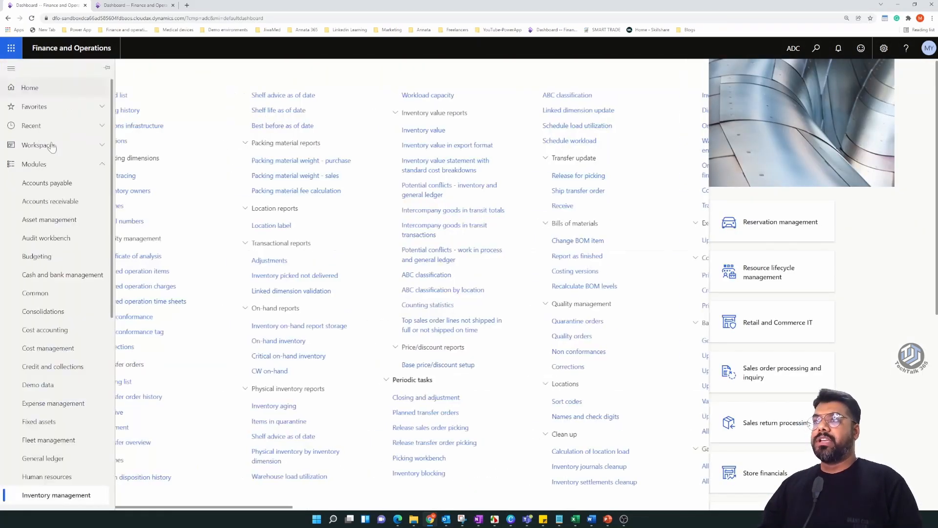
{"action": "left_click_drag", "start_coordinate": [481, 508], "coordinate": [783, 508]}
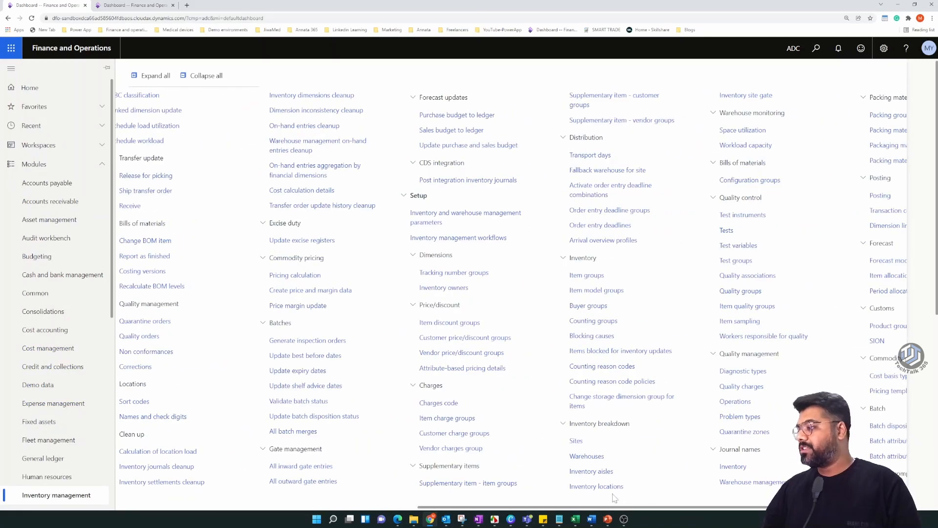
{"action": "left_click", "coordinate": [586, 455]}
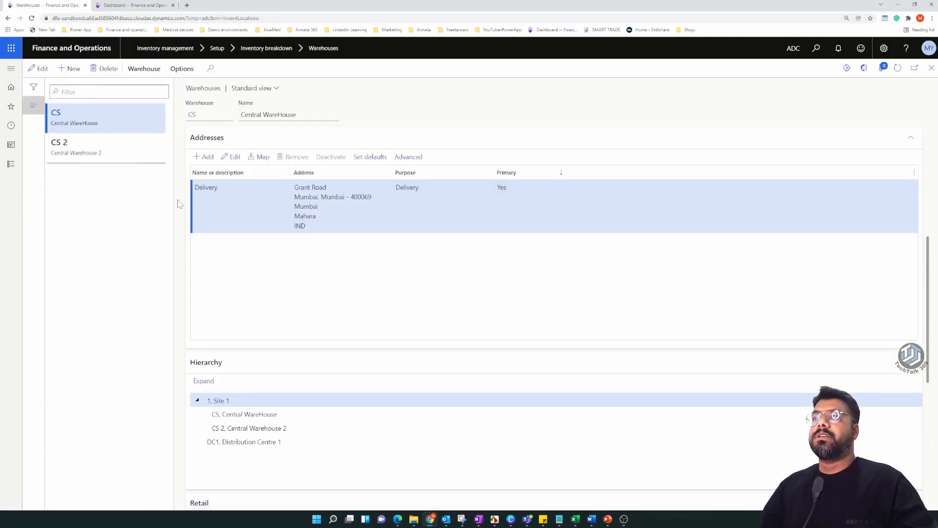
Step: Create a new warehouse with the ID CW1 and the name Central Warehouse 1
{"action": "key", "text": "alt+n"}
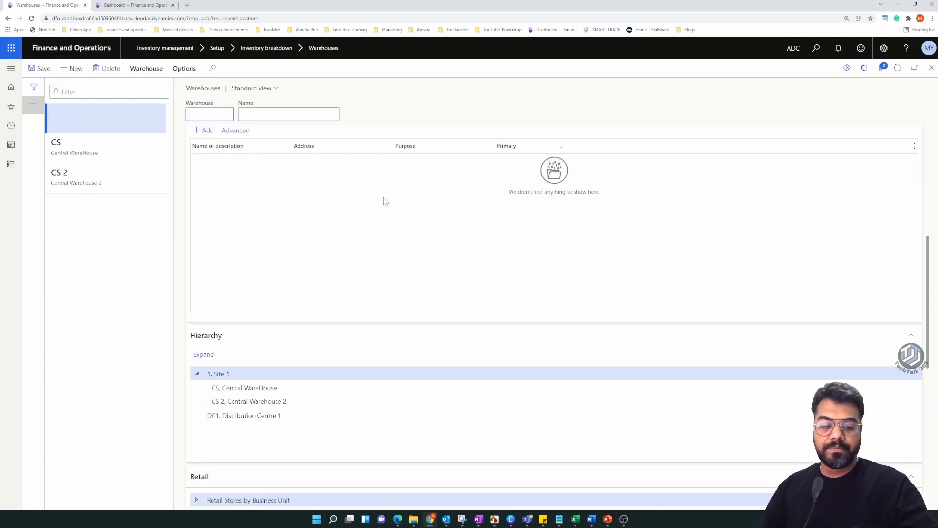
{"action": "key", "text": "BackSpace"}
{"action": "type", "text": "CW1"}
{"action": "key", "text": "Tab"}
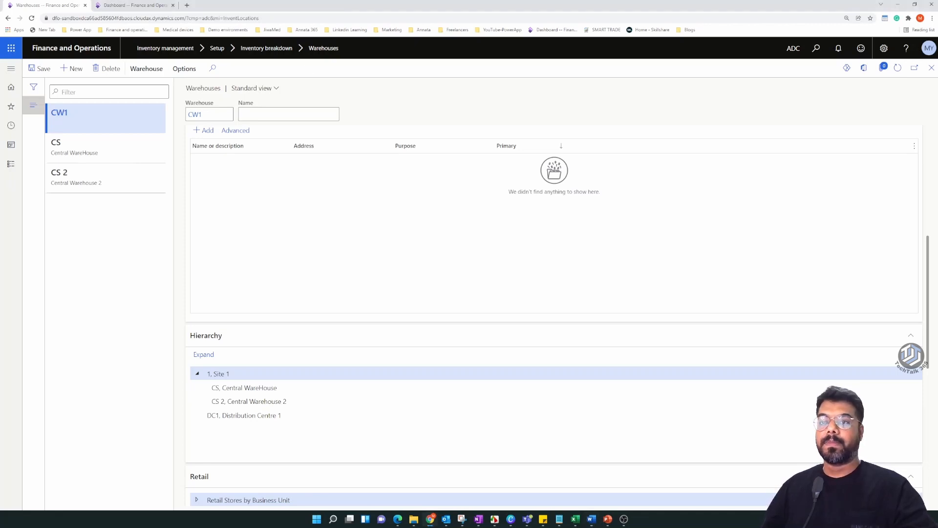
{"action": "type", "text": "Central Warehouse 1"}
Step: Assign the new warehouse to site DC1, keep its type as Default and save the record
{"action": "scroll", "coordinate": [281, 234], "scroll_direction": "up", "scroll_amount": 3}
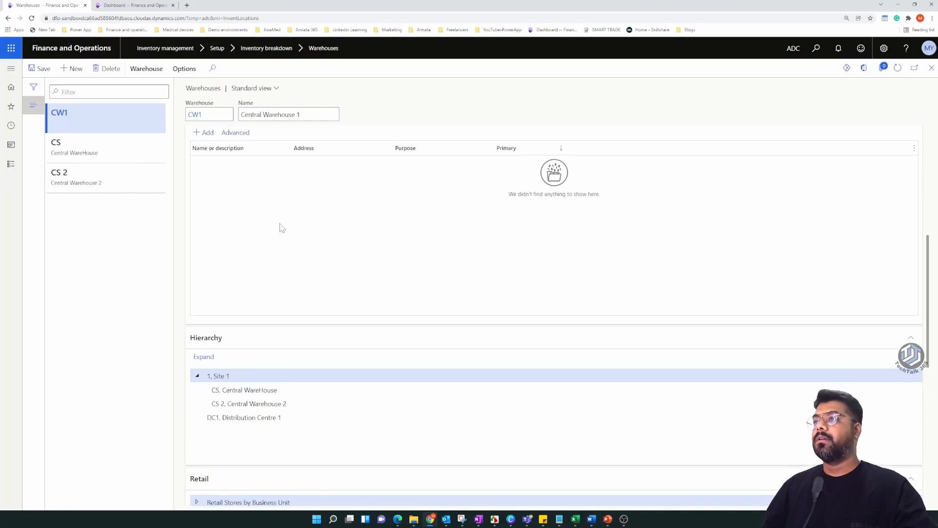
{"action": "scroll", "coordinate": [272, 230], "scroll_direction": "up", "scroll_amount": 4}
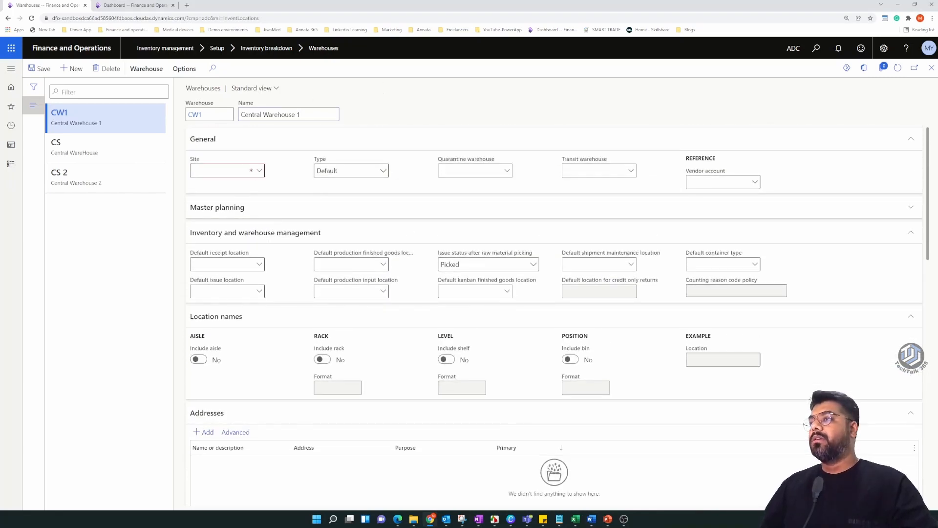
{"action": "left_click", "coordinate": [258, 175]}
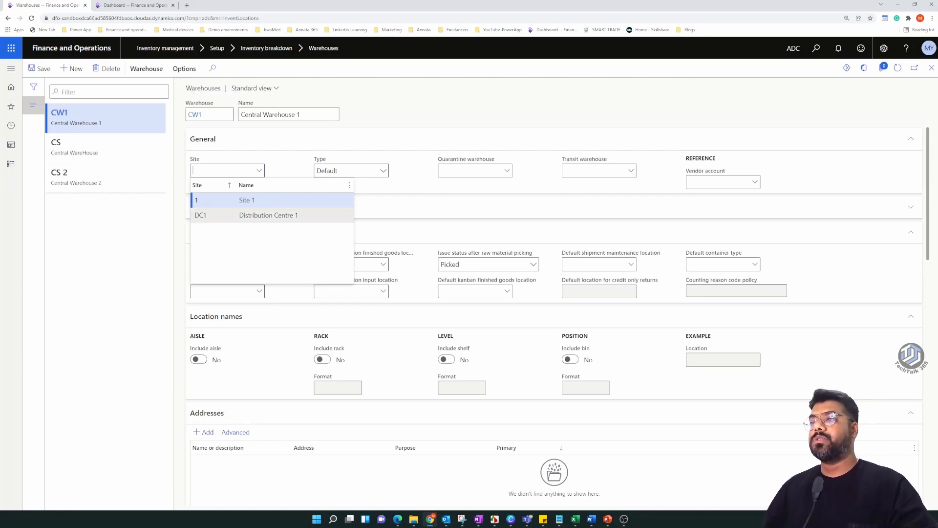
{"action": "left_click", "coordinate": [218, 216]}
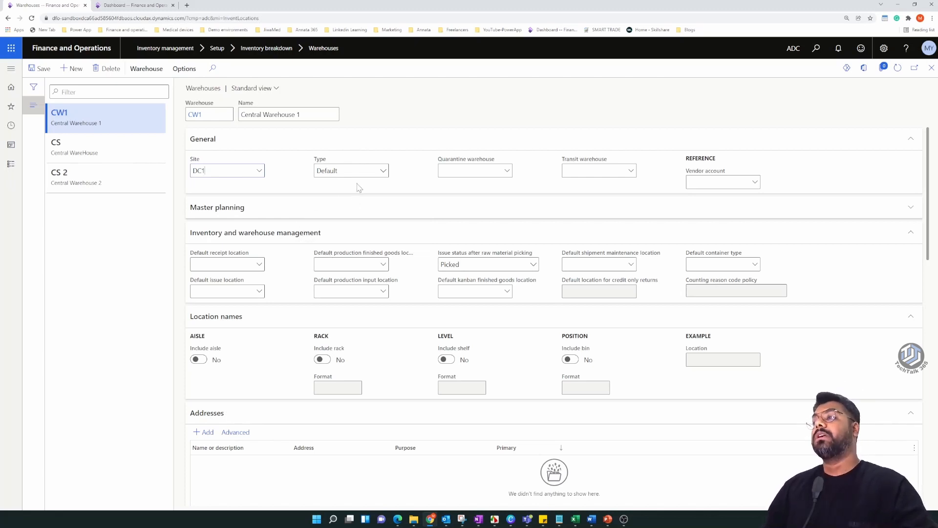
{"action": "left_click", "coordinate": [383, 171]}
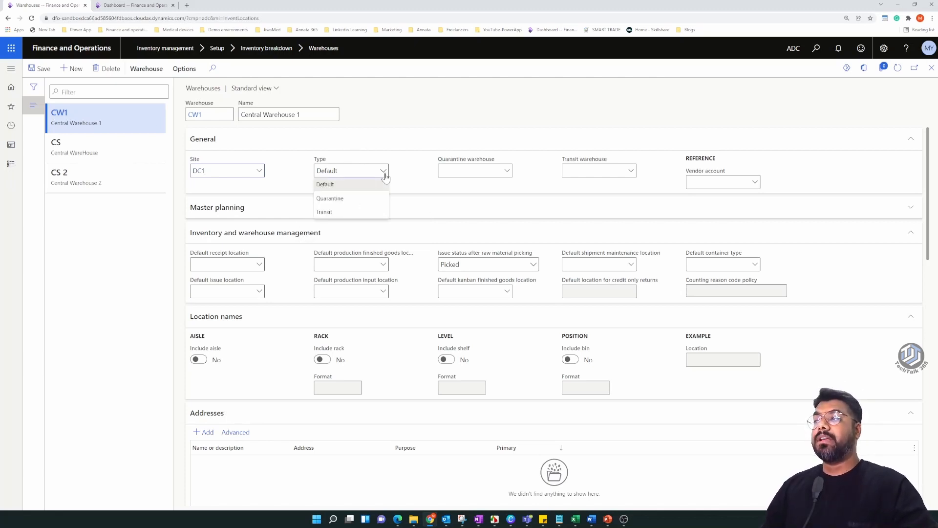
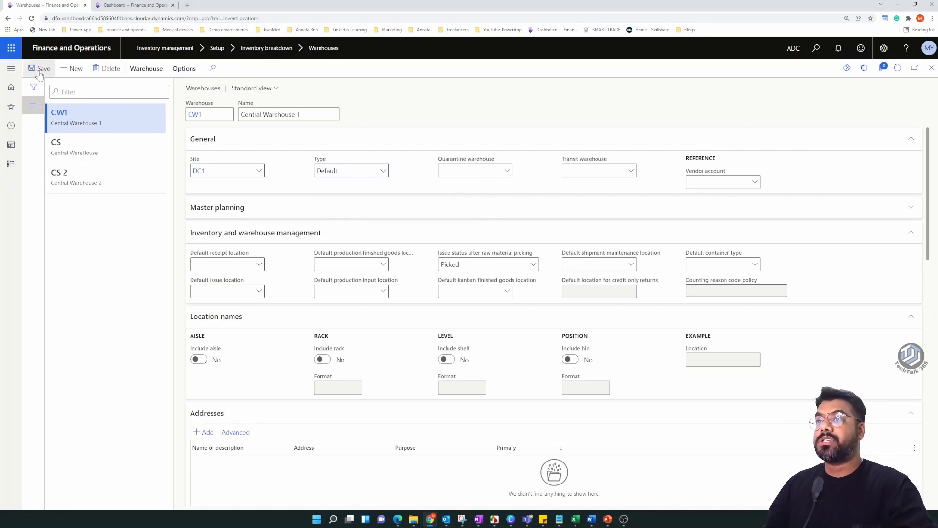
Step: Examine the new warehouse's place in the site hierarchy and its master planning settings
{"action": "scroll", "coordinate": [338, 181], "scroll_direction": "down", "scroll_amount": 4}
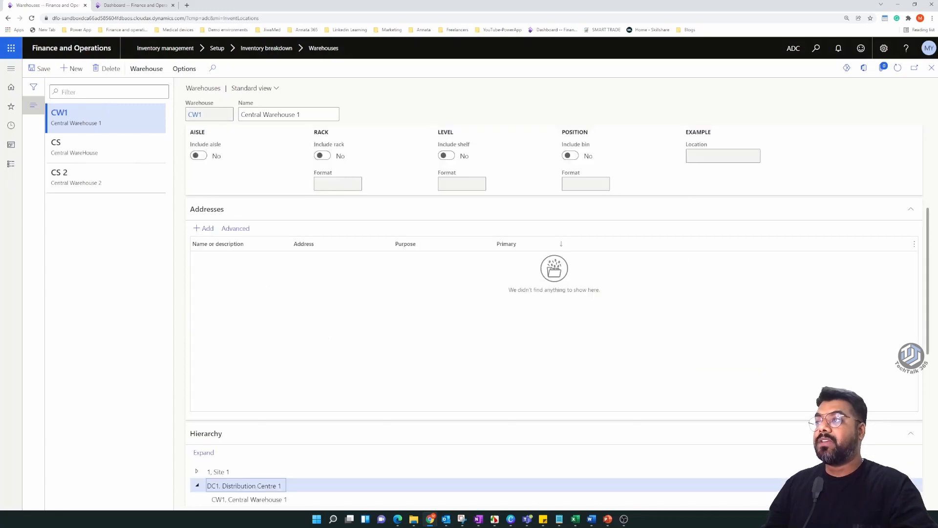
{"action": "scroll", "coordinate": [348, 261], "scroll_direction": "up", "scroll_amount": 3}
{"action": "scroll", "coordinate": [347, 235], "scroll_direction": "up", "scroll_amount": 2}
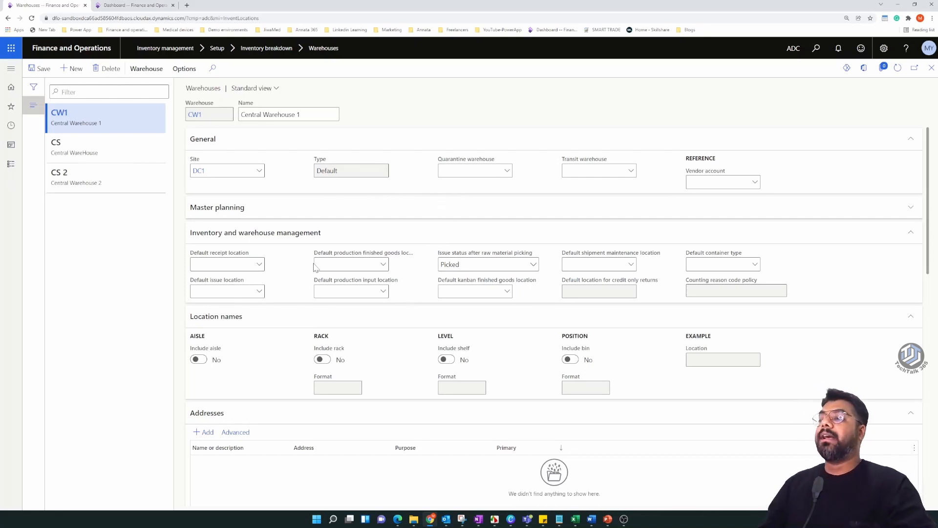
{"action": "left_click", "coordinate": [236, 215]}
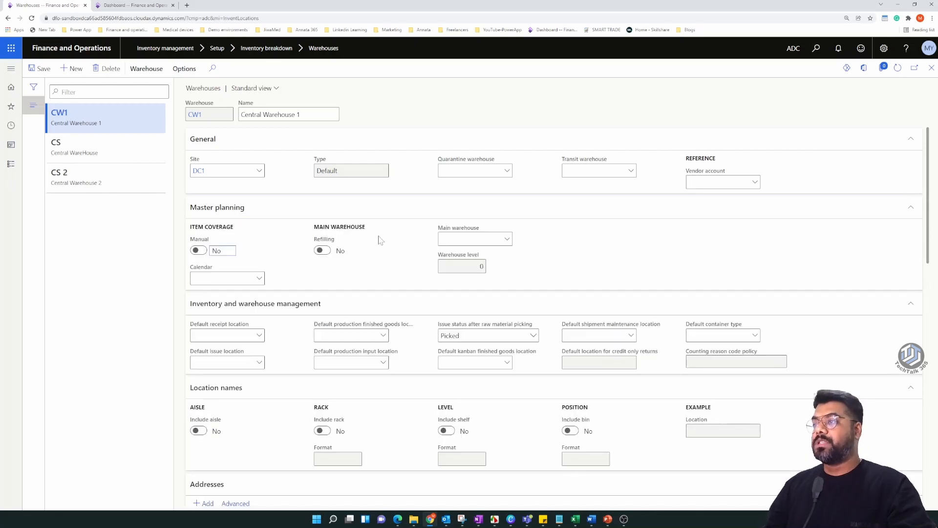
{"action": "left_click", "coordinate": [227, 215]}
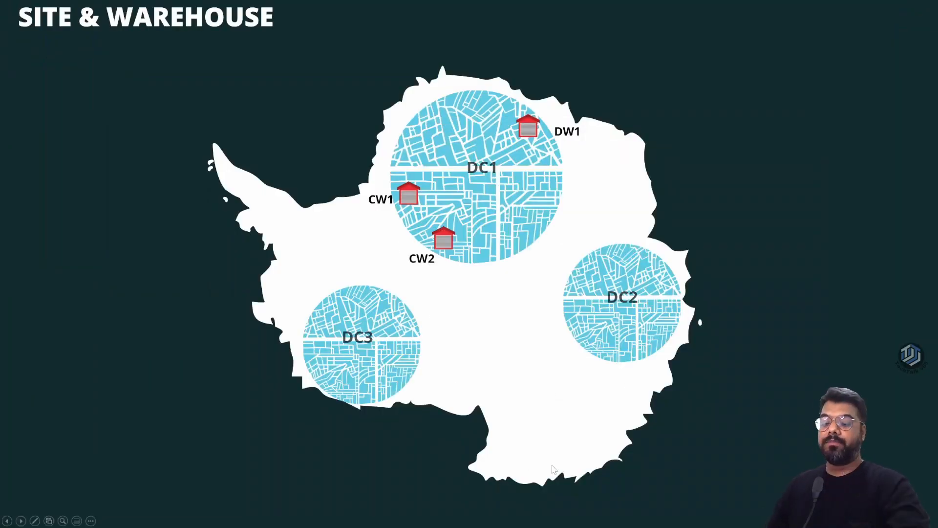
{"action": "key", "text": "Right"}
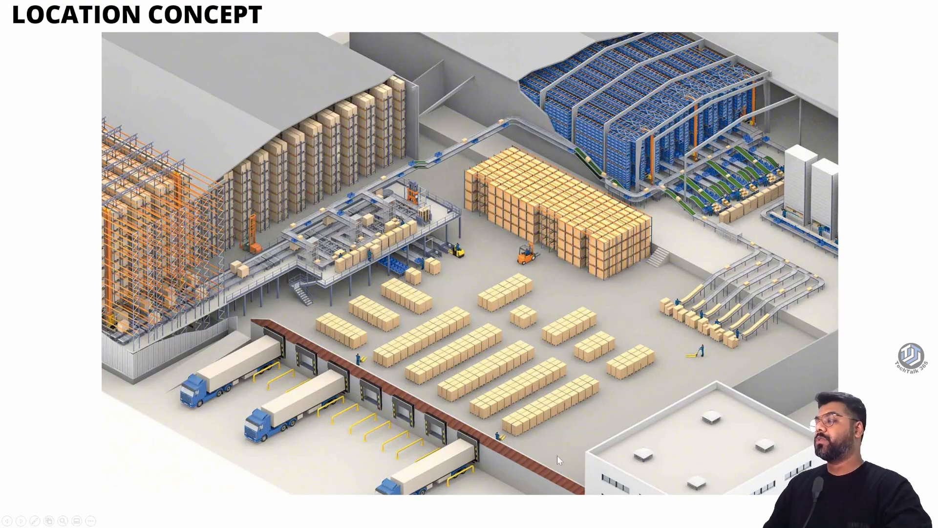
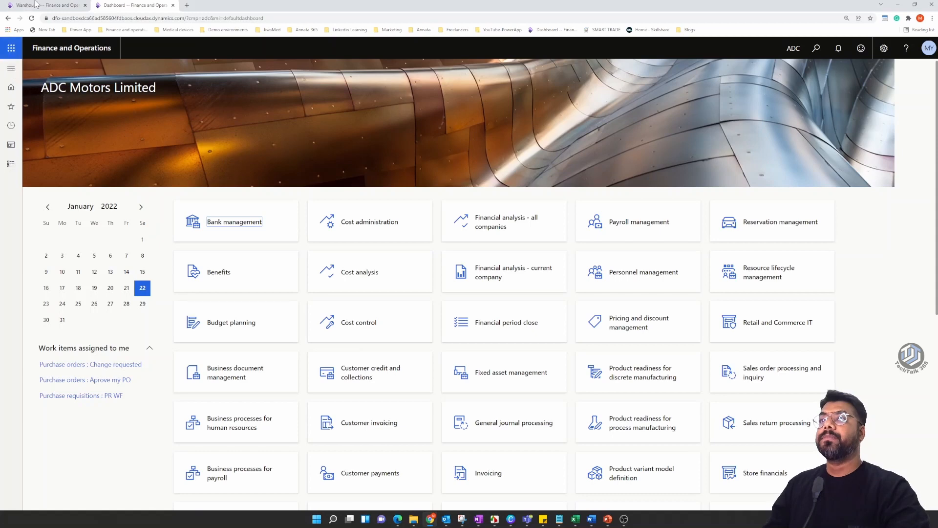
Step: Open the Inventory aisles page from the inventory breakdown setup of Inventory management in the second browser tab
{"action": "left_click", "coordinate": [112, 5]}
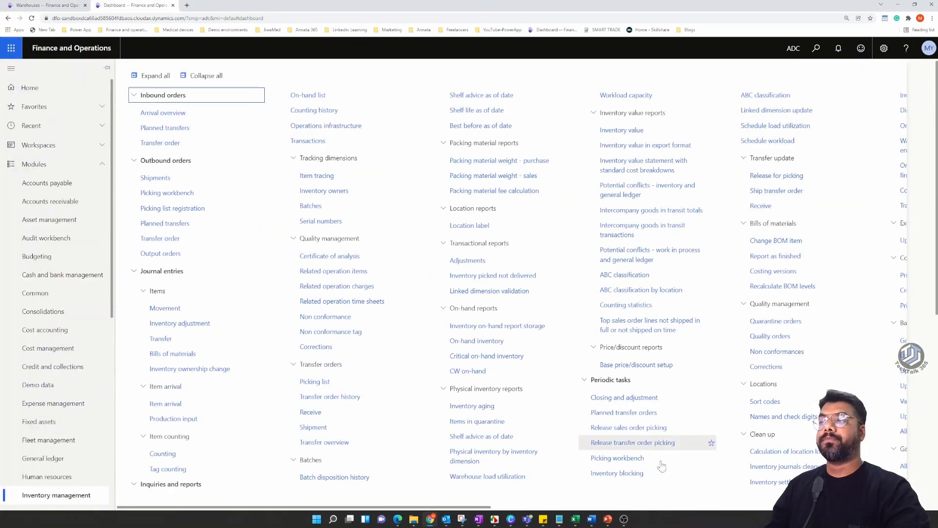
{"action": "left_click_drag", "start_coordinate": [486, 507], "coordinate": [762, 507]}
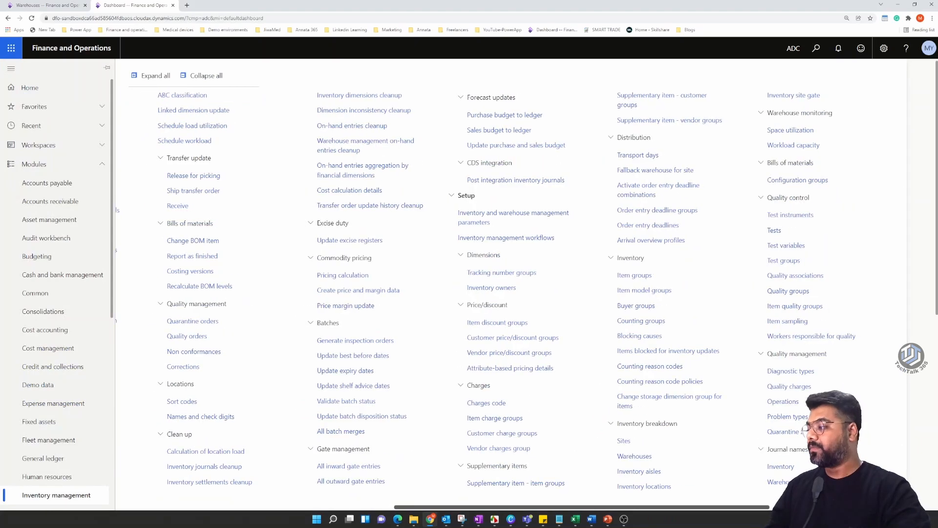
{"action": "scroll", "coordinate": [511, 301], "scroll_direction": "right", "scroll_amount": 5}
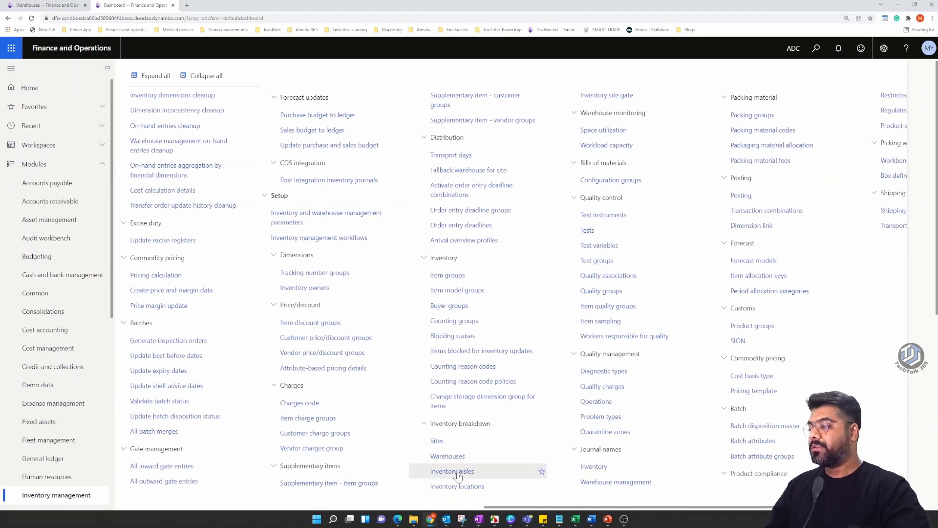
{"action": "left_click", "coordinate": [479, 471]}
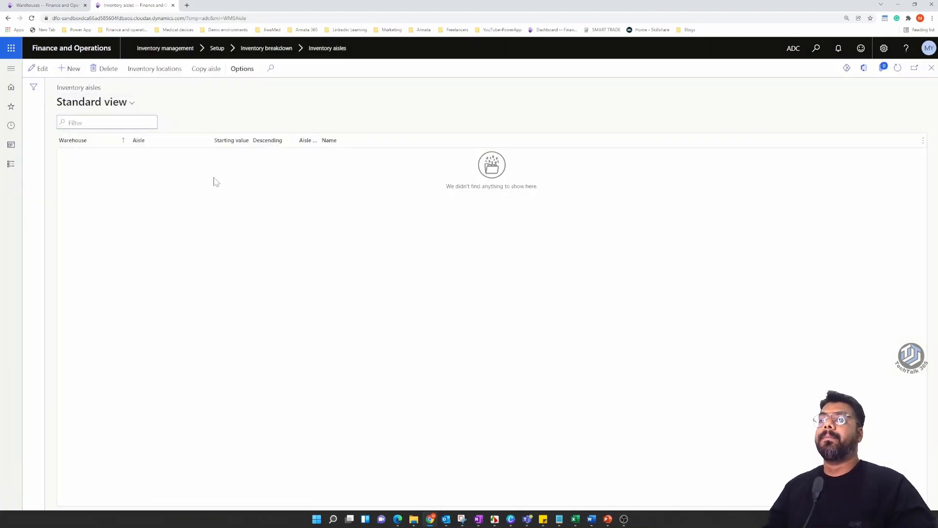
Step: Create aisle A01 for warehouse CW1, save it and close the Inventory aisles page
{"action": "key", "text": "alt+n"}
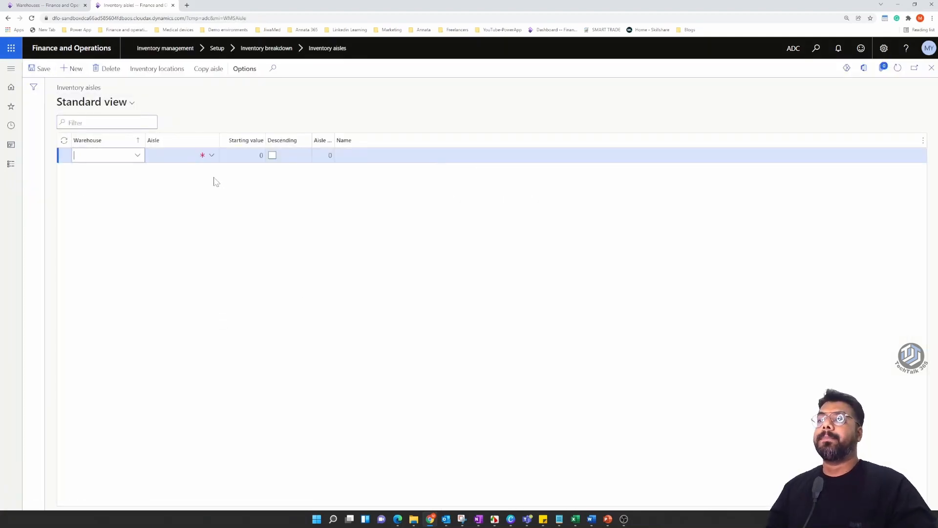
{"action": "left_click", "coordinate": [138, 156]}
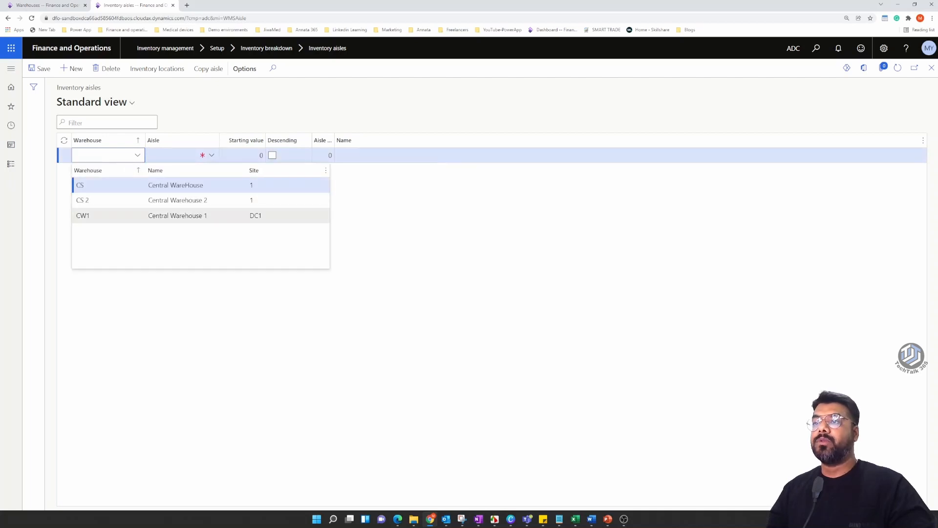
{"action": "key", "text": "Return"}
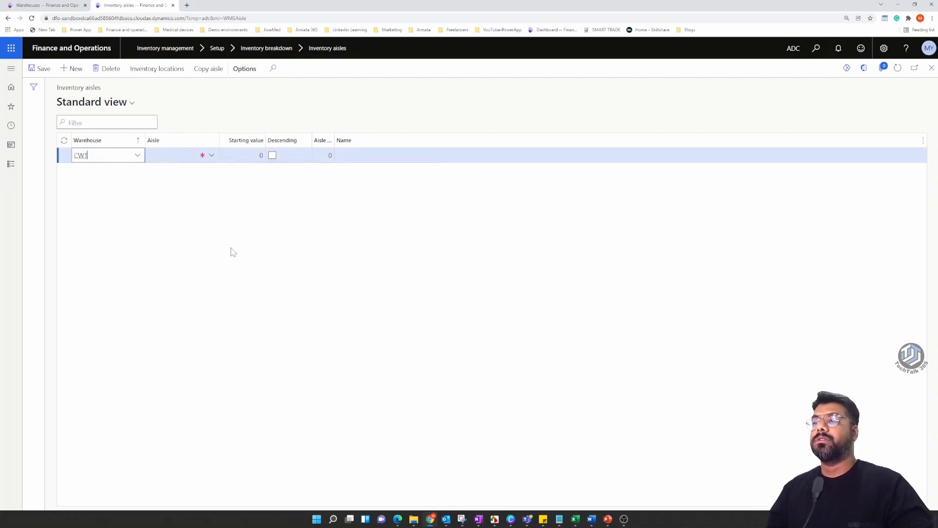
{"action": "key", "text": "Tab"}
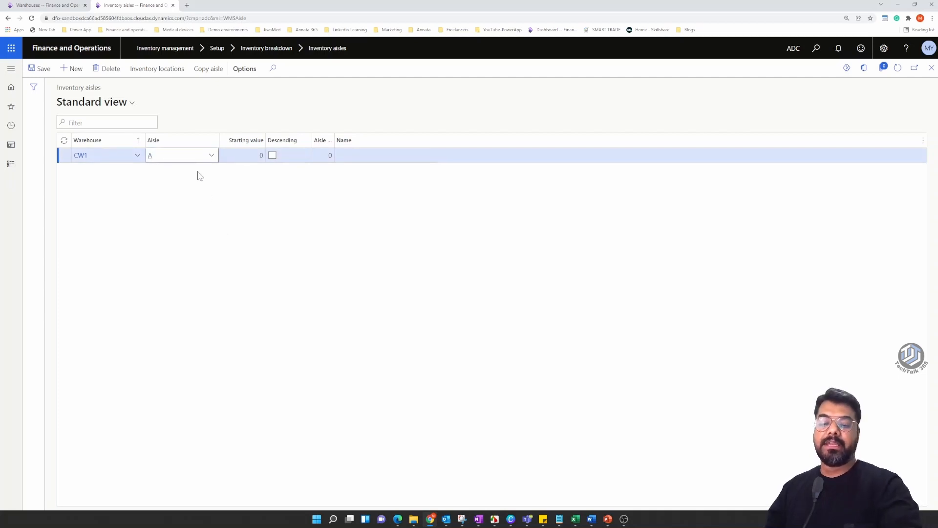
{"action": "type", "text": "A01"}
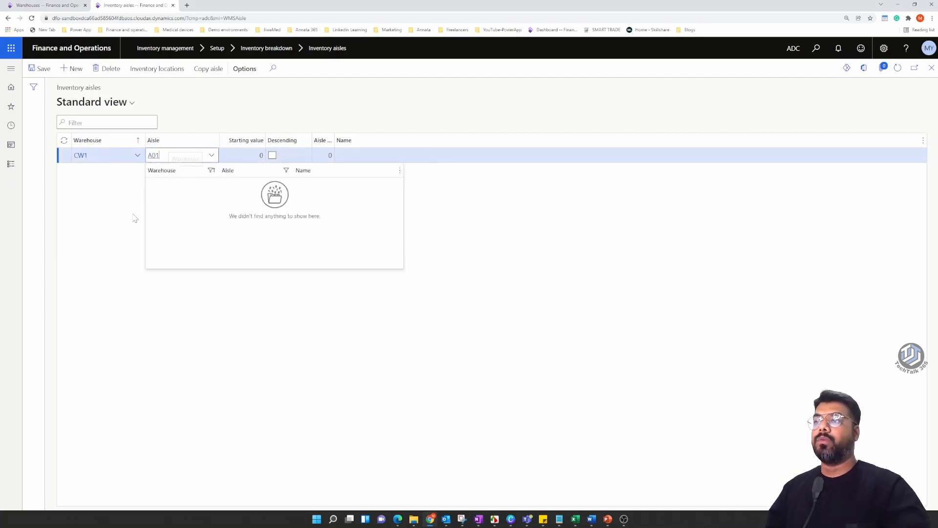
{"action": "left_click", "coordinate": [133, 217]}
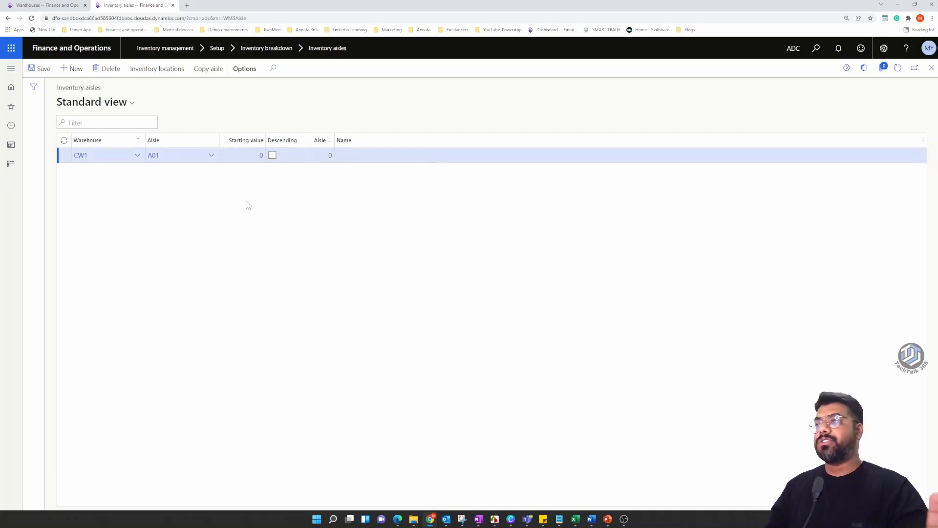
{"action": "left_click", "coordinate": [39, 68]}
{"action": "left_click", "coordinate": [931, 69]}
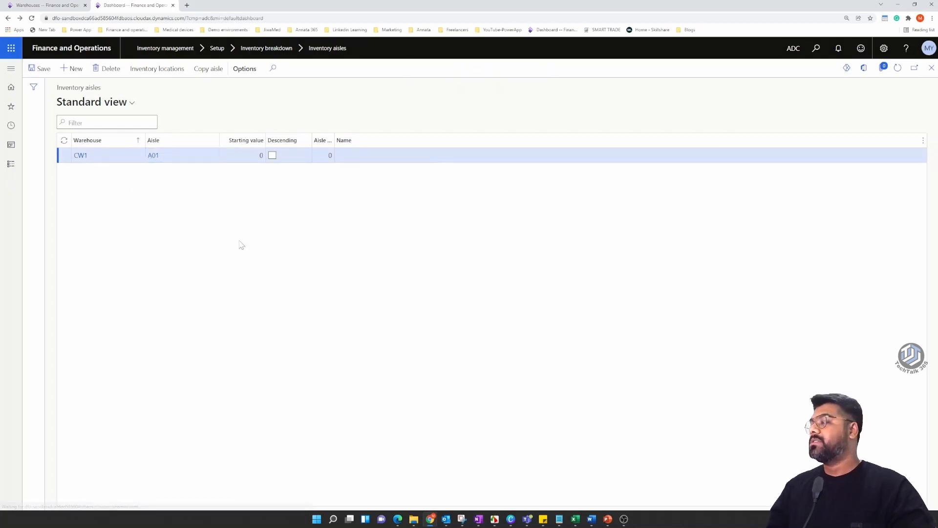
Step: Open the Inventory locations page from the inventory breakdown setup of Inventory management
{"action": "left_click", "coordinate": [11, 68]}
{"action": "scroll", "coordinate": [468, 508], "scroll_direction": "right", "scroll_amount": 10}
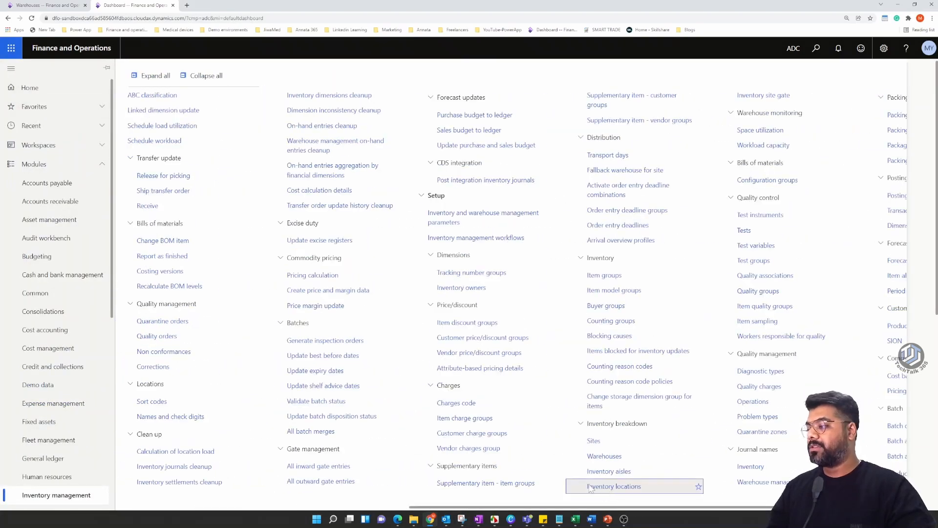
{"action": "key", "text": "Escape"}
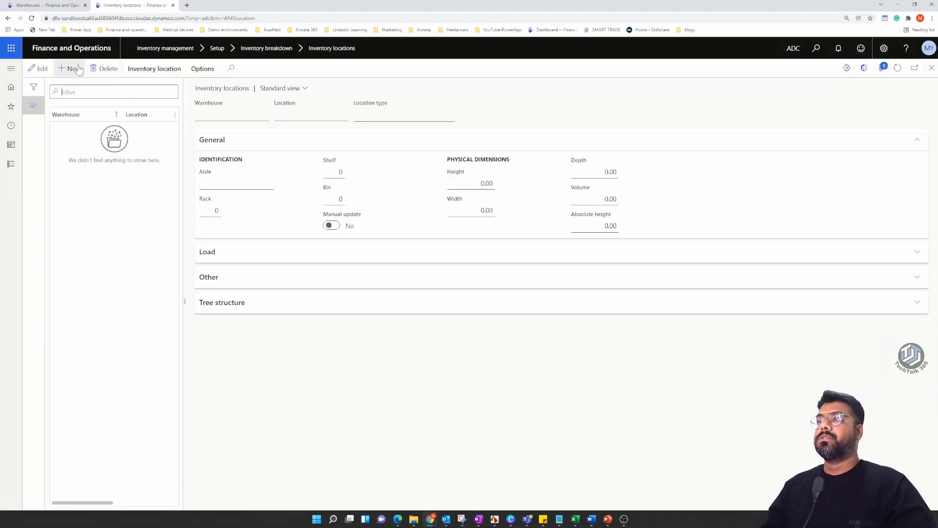
Step: Start a new inventory location in warehouse CW1 and assign it to aisle A01
{"action": "left_click", "coordinate": [76, 69]}
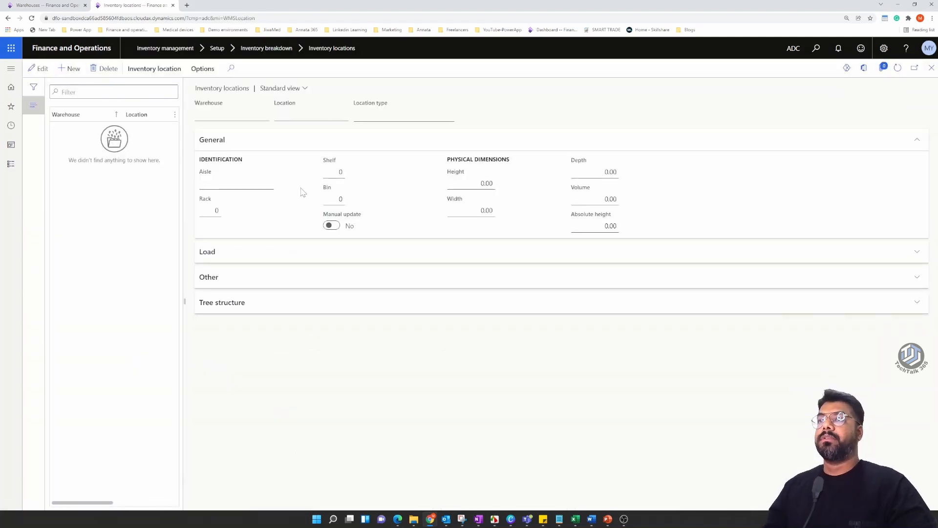
{"action": "left_click", "coordinate": [263, 114]}
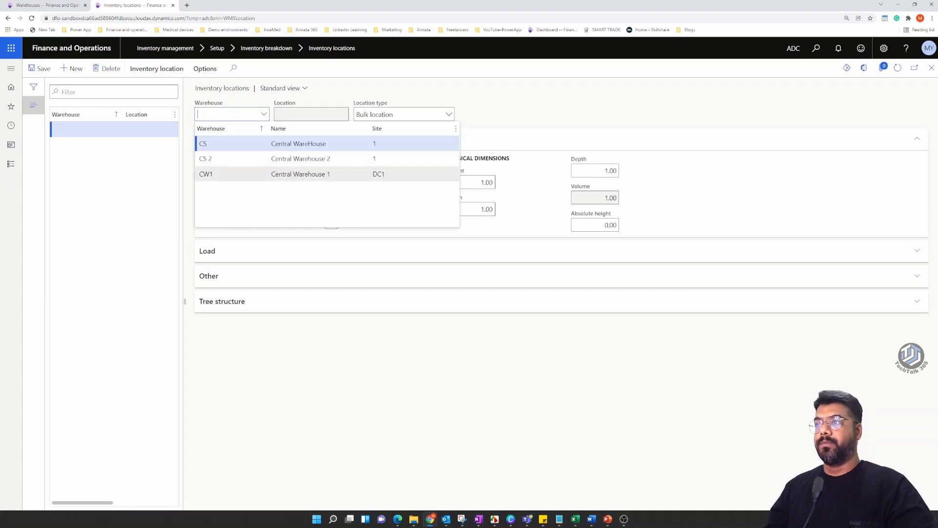
{"action": "key", "text": "Return"}
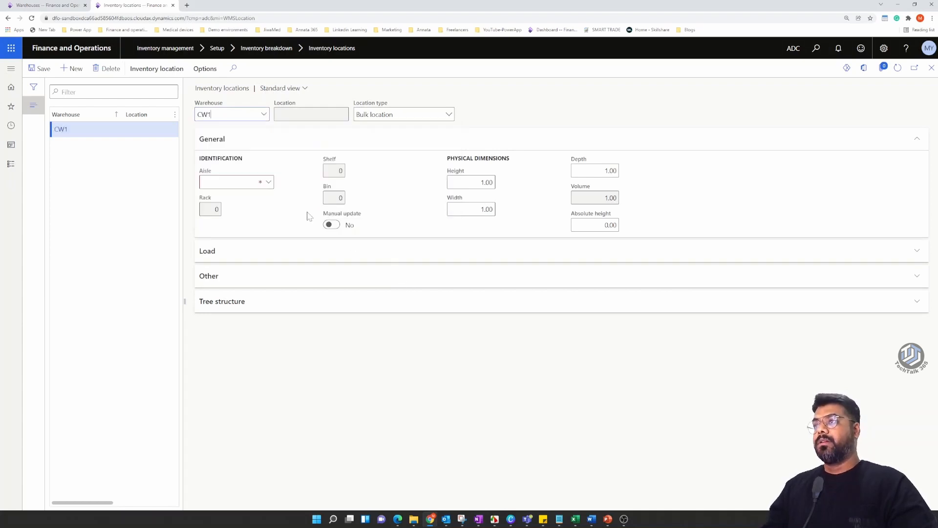
{"action": "left_click", "coordinate": [268, 182]}
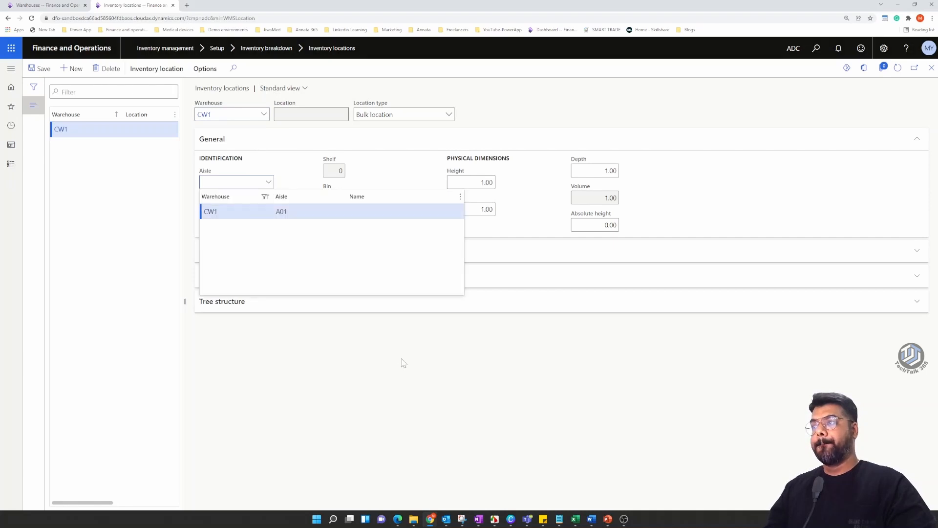
{"action": "key", "text": "Return"}
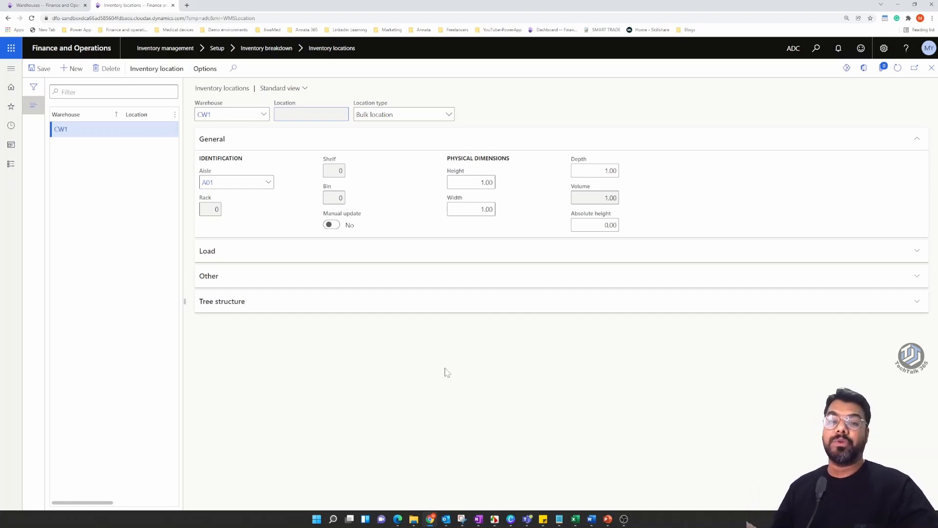
Step: Enable manual update for the new location and name it INDOCK
{"action": "left_click", "coordinate": [331, 224]}
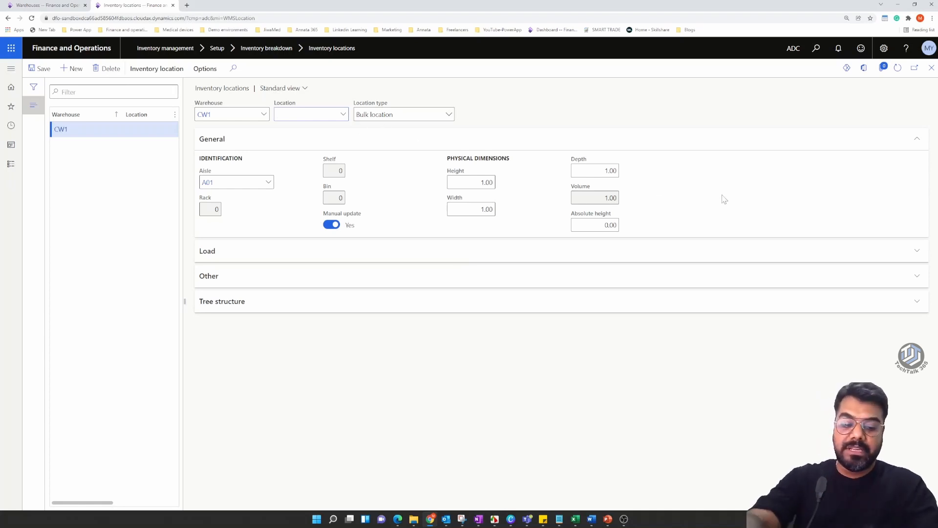
{"action": "key", "text": "BackSpace"}
{"action": "key", "text": "BackSpace"}
{"action": "key", "text": "BackSpace"}
{"action": "key", "text": "BackSpace"}
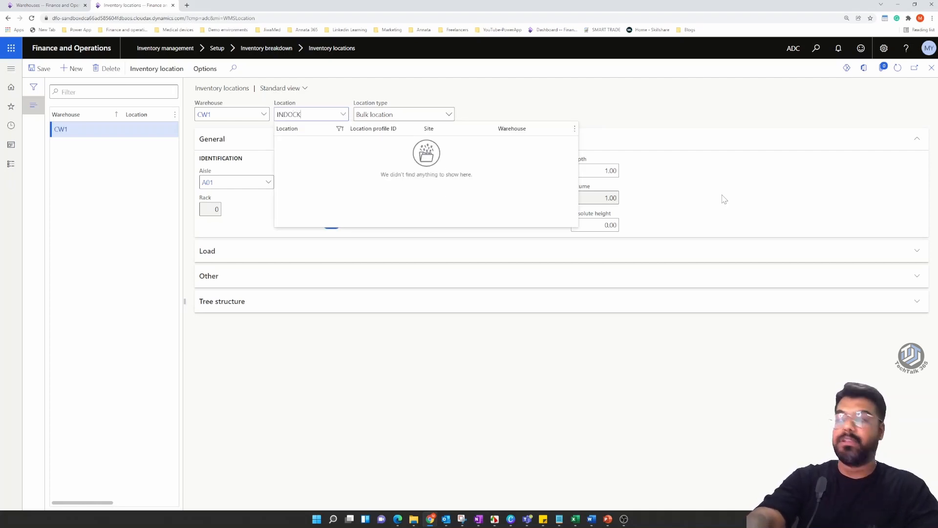
{"action": "left_click", "coordinate": [463, 439]}
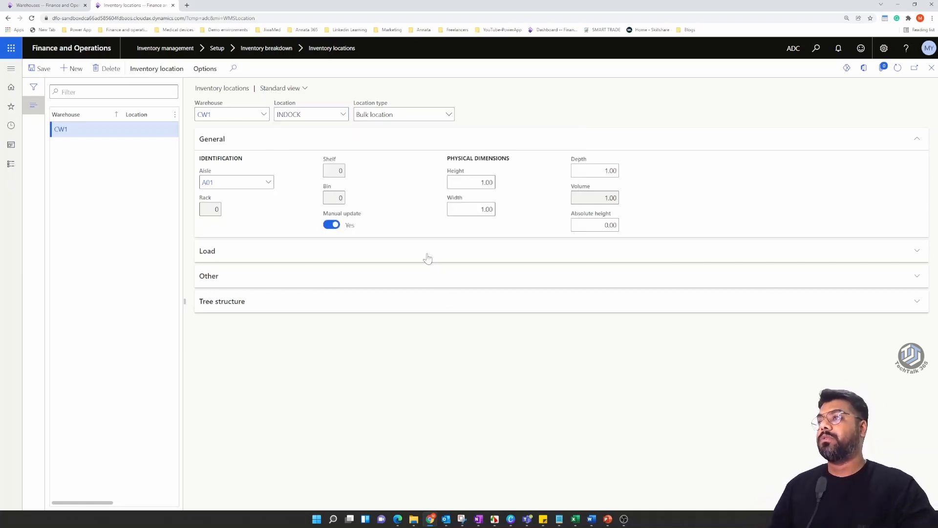
Step: Set the location type of INDOCK to Inbound dock and save the record
{"action": "left_click", "coordinate": [448, 118]}
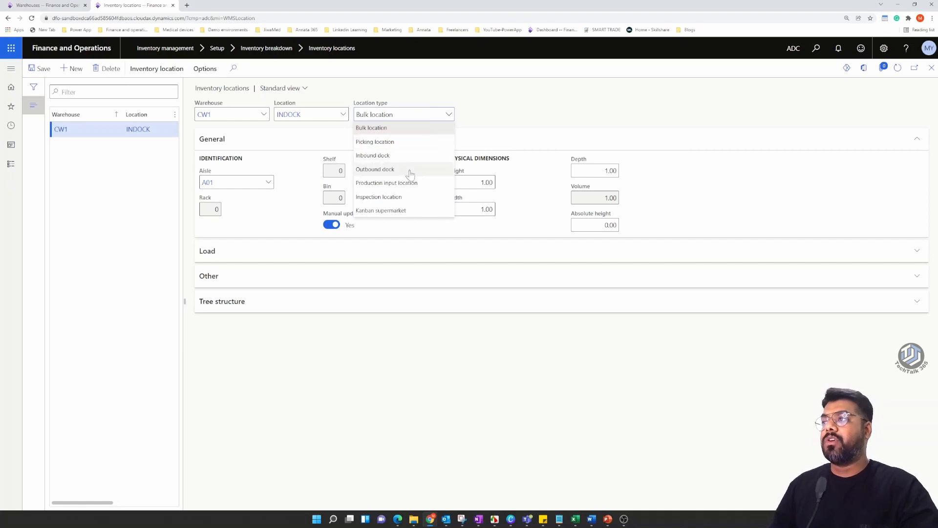
{"action": "left_click", "coordinate": [365, 155]}
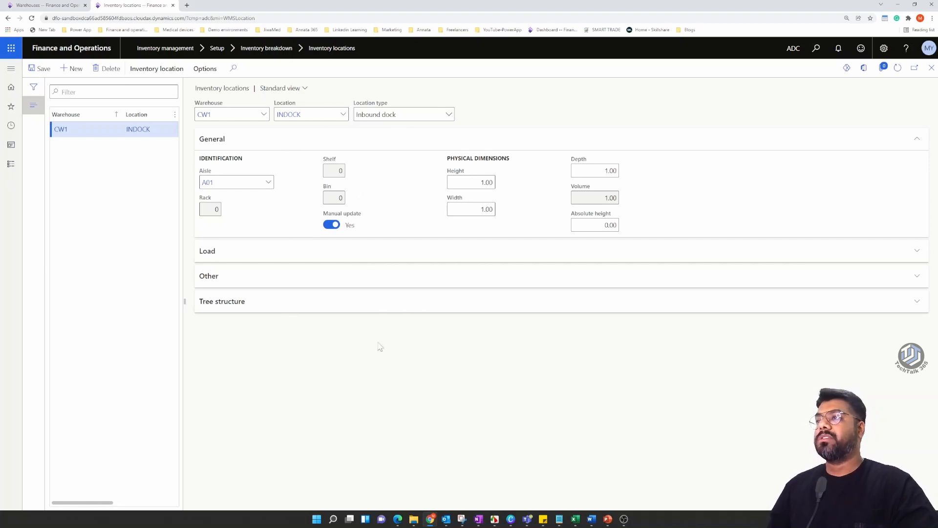
{"action": "left_click", "coordinate": [42, 70]}
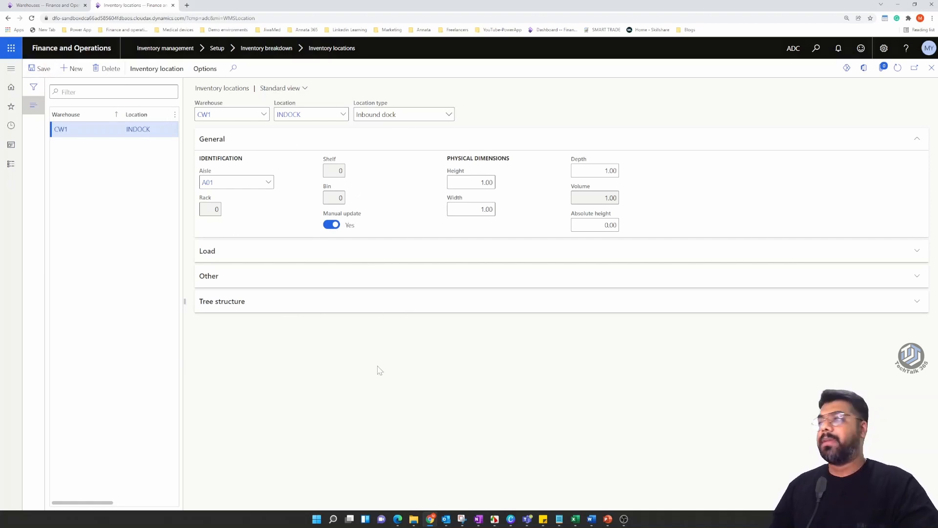
Step: Start a second inventory location in warehouse CW1 and assign it to aisle A01
{"action": "left_click", "coordinate": [71, 69]}
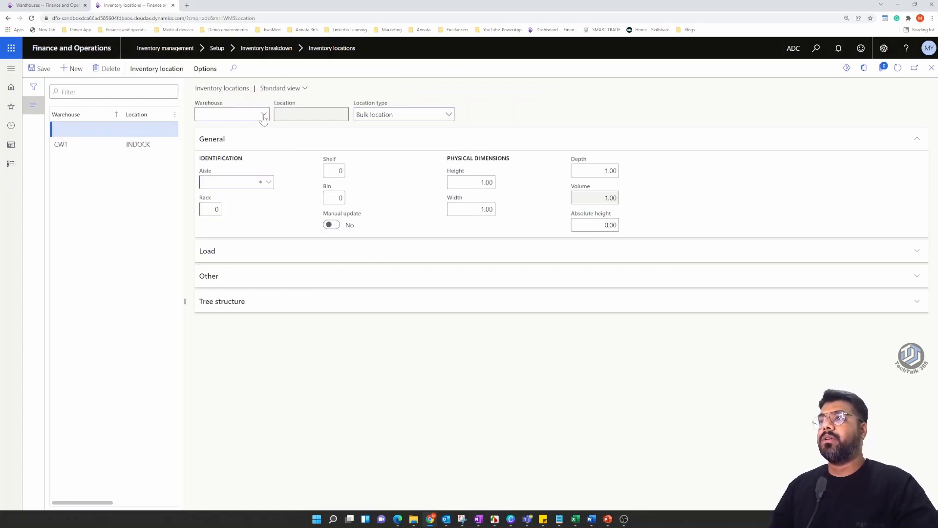
{"action": "left_click", "coordinate": [262, 115]}
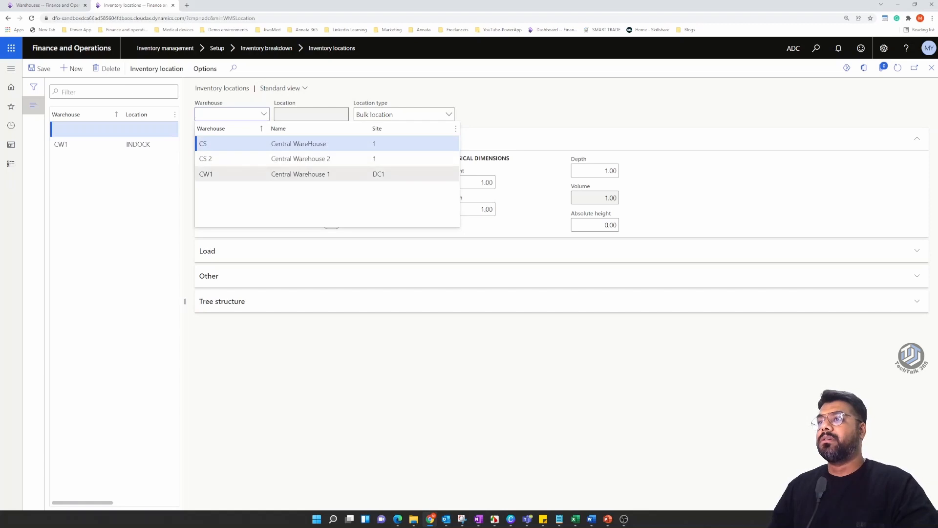
{"action": "left_click", "coordinate": [322, 174]}
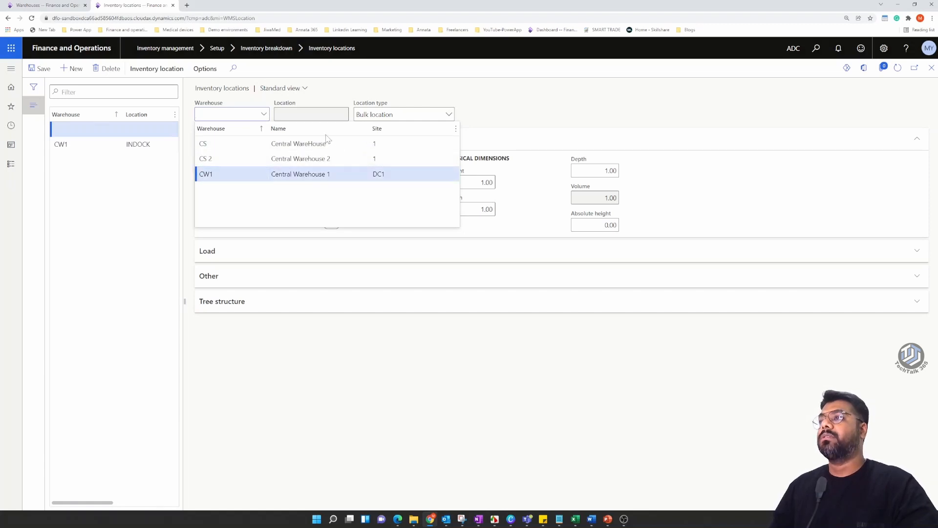
{"action": "left_click", "coordinate": [270, 183]}
{"action": "left_click", "coordinate": [268, 183]}
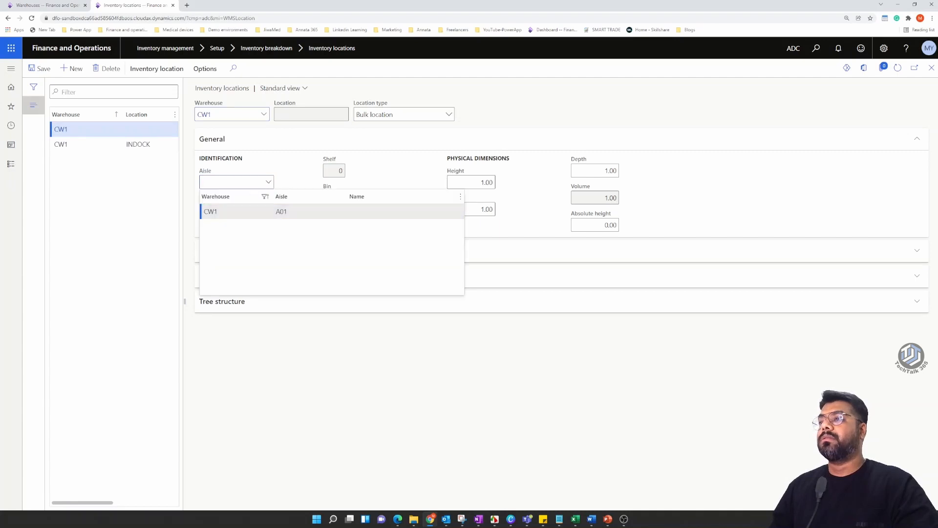
{"action": "left_click", "coordinate": [349, 211]}
Step: Enable manual update, name the second location OUTDOCK with location type Outbound dock, and save it
{"action": "left_click", "coordinate": [332, 224]}
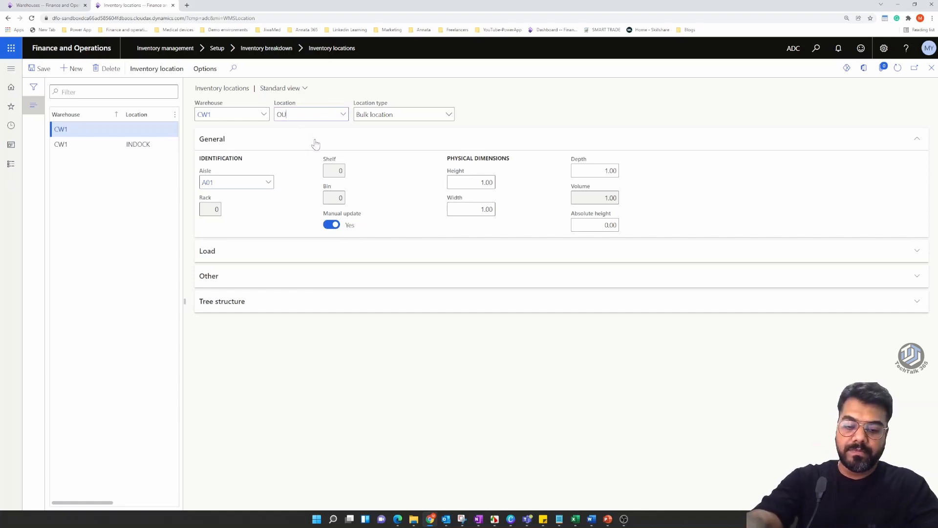
{"action": "type", "text": "OUTDOCK"}
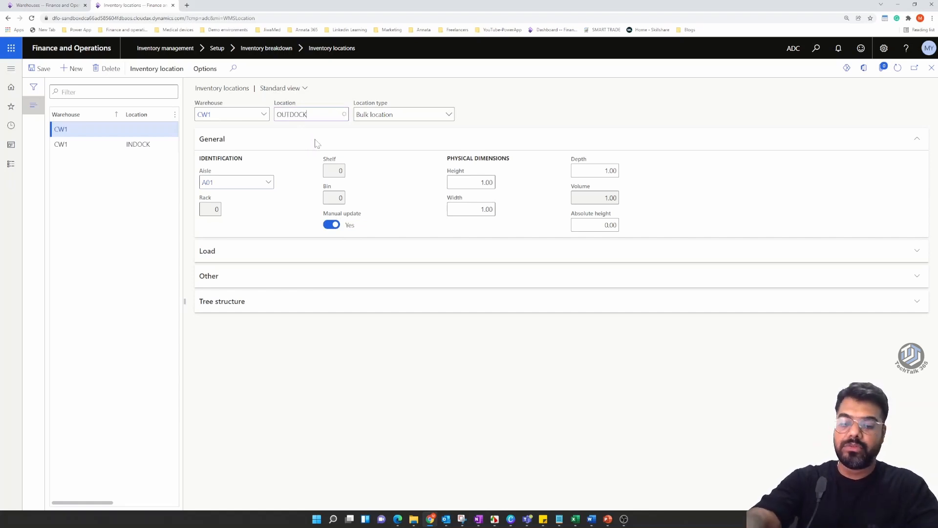
{"action": "left_click", "coordinate": [448, 115]}
{"action": "left_click", "coordinate": [391, 169]}
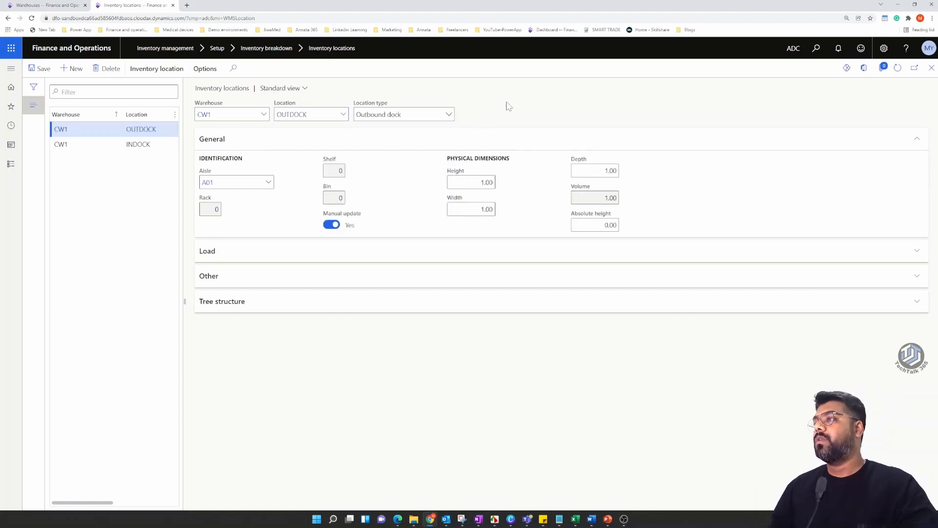
{"action": "left_click", "coordinate": [39, 68]}
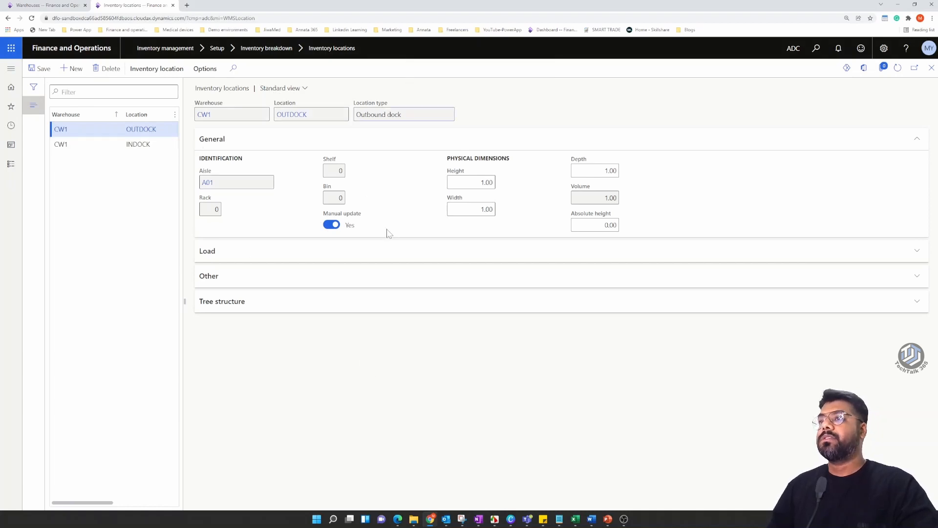
{"action": "left_click", "coordinate": [39, 69]}
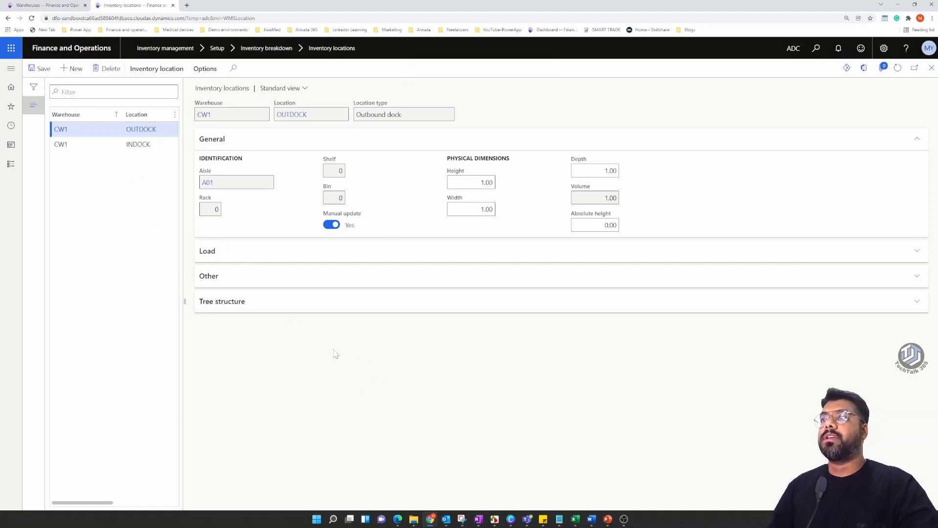
Step: Set warehouse CW1's default receipt location to INDOCK and default issue location to OUTDOCK, and save the warehouse
{"action": "left_click", "coordinate": [61, 7]}
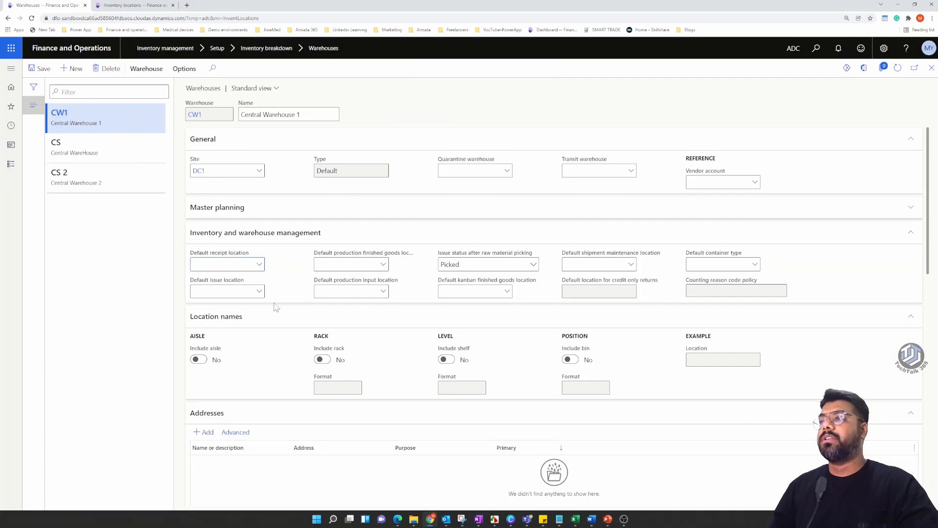
{"action": "left_click", "coordinate": [261, 265]}
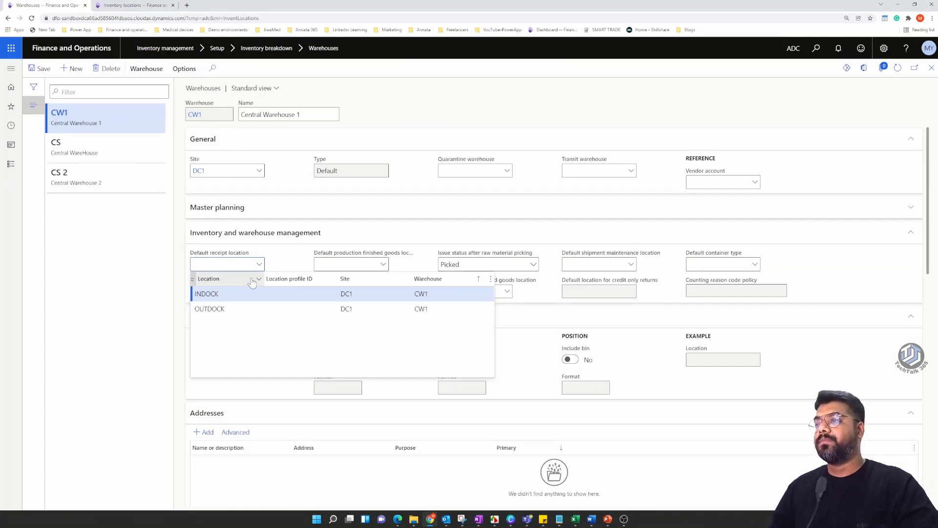
{"action": "left_click", "coordinate": [210, 294]}
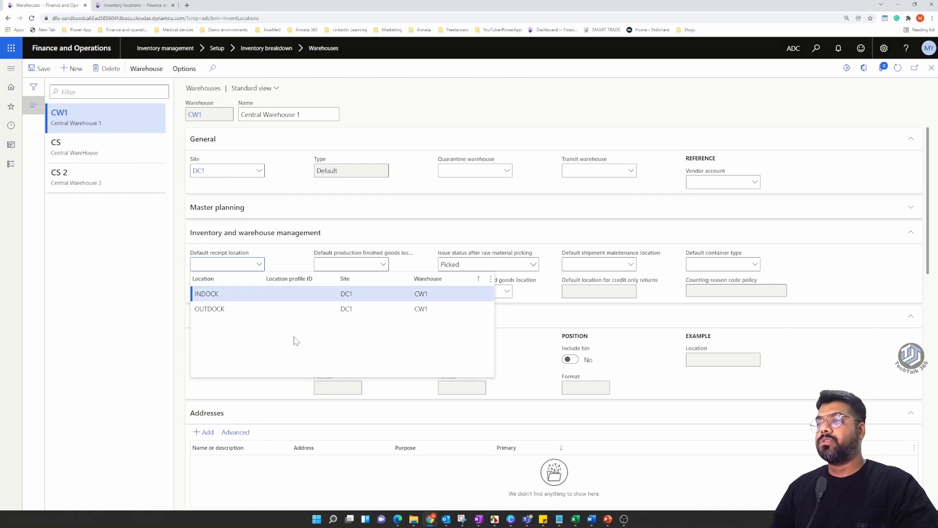
{"action": "left_click", "coordinate": [260, 293]}
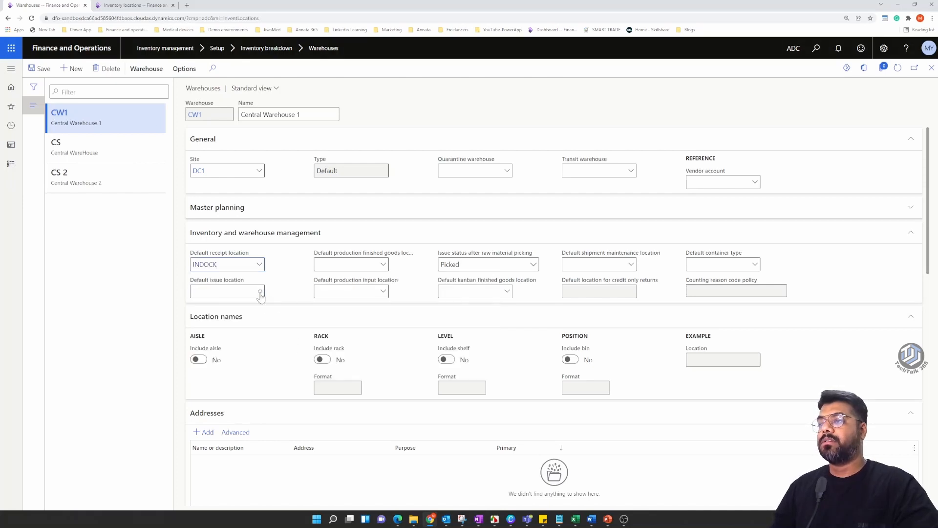
{"action": "left_click", "coordinate": [260, 291]}
{"action": "key", "text": "Down"}
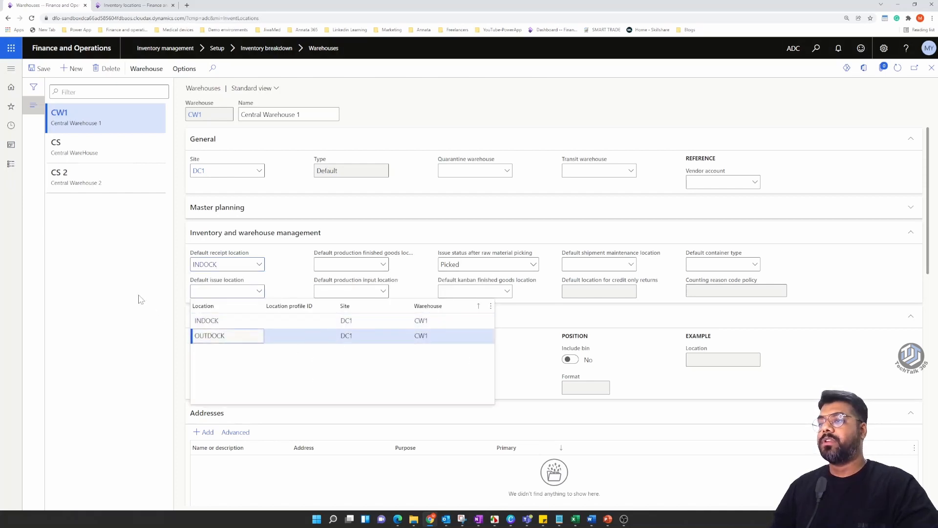
{"action": "key", "text": "Return"}
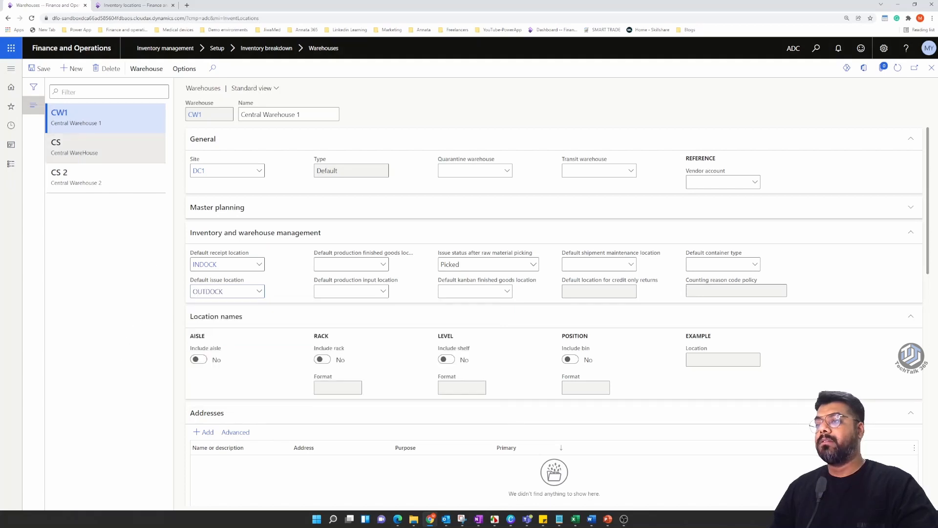
{"action": "left_click", "coordinate": [39, 69]}
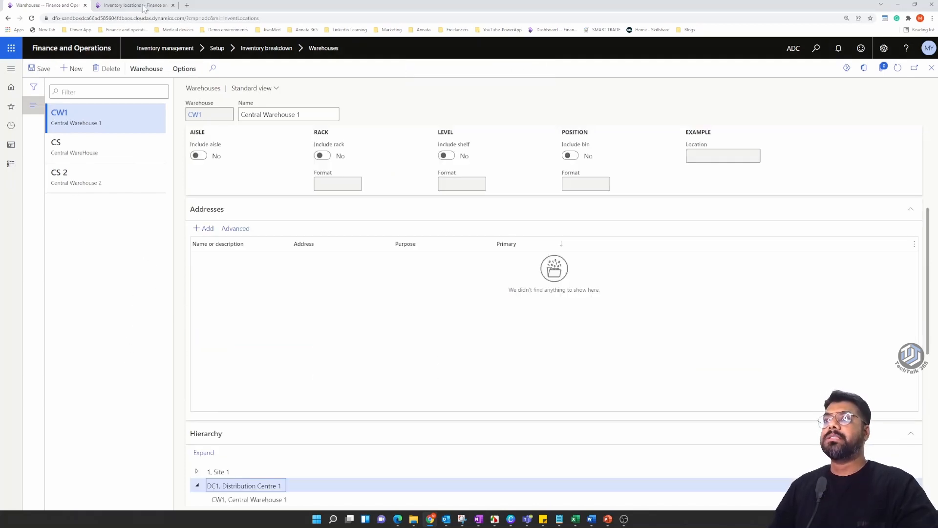
{"action": "left_click", "coordinate": [150, 6]}
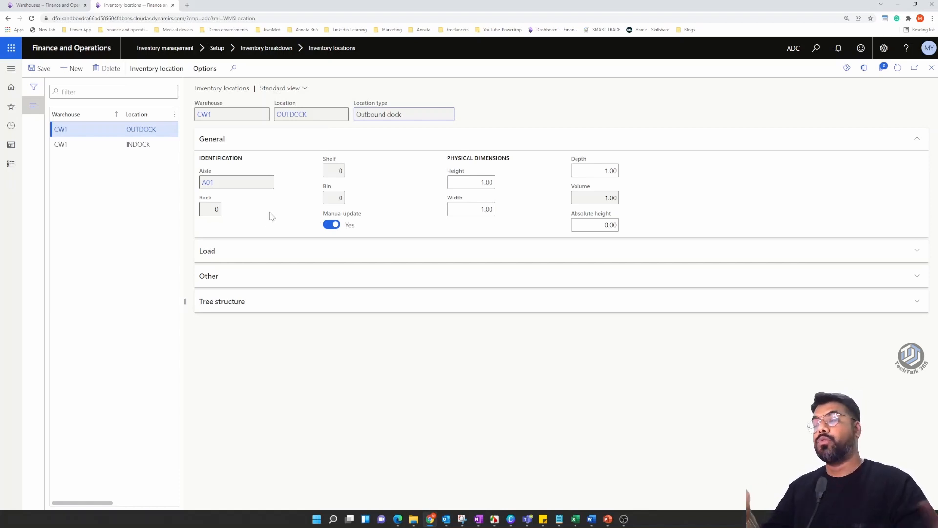
{"action": "key", "text": "ctrl+shift+Tab"}
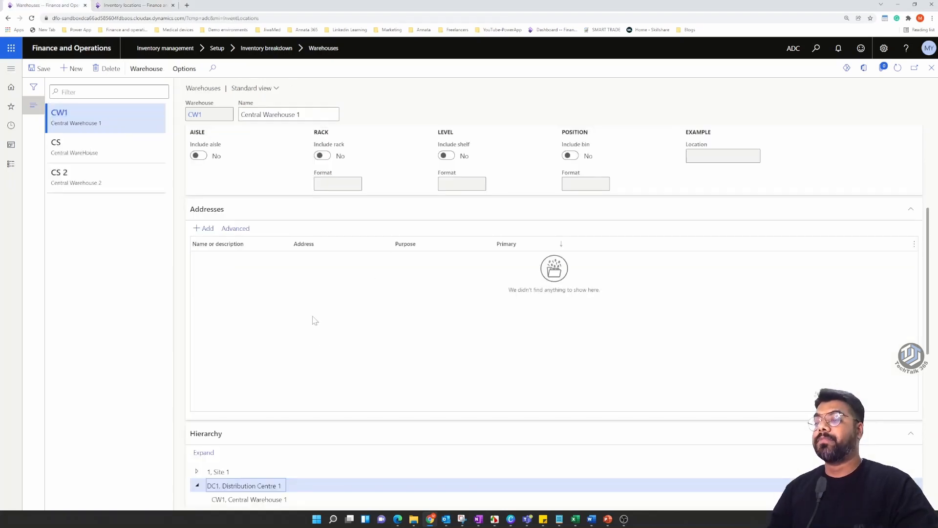
Step: Include aisle, rack, shelf and bin in the location names of warehouse CW1, with rack format -##
{"action": "scroll", "coordinate": [254, 244], "scroll_direction": "up", "scroll_amount": 2}
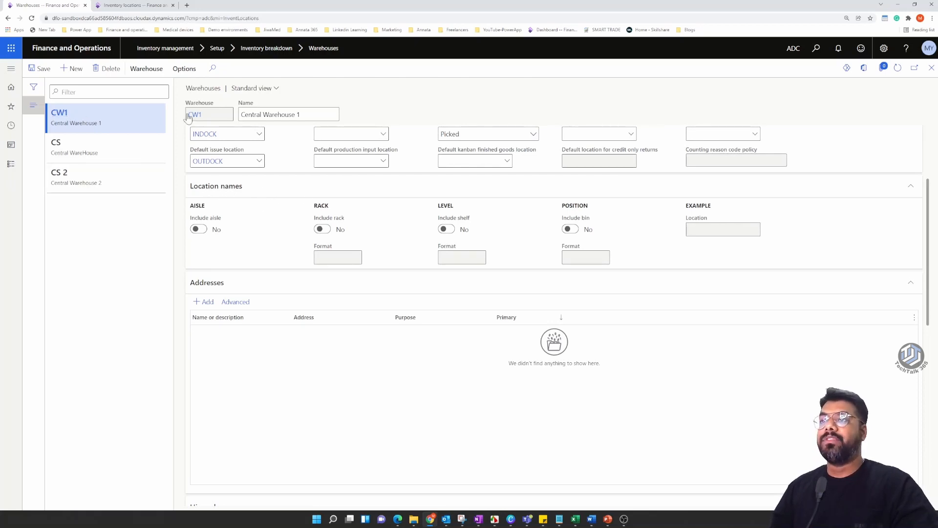
{"action": "scroll", "coordinate": [271, 250], "scroll_direction": "up", "scroll_amount": 2}
{"action": "left_click", "coordinate": [199, 303]}
{"action": "left_click", "coordinate": [322, 302]}
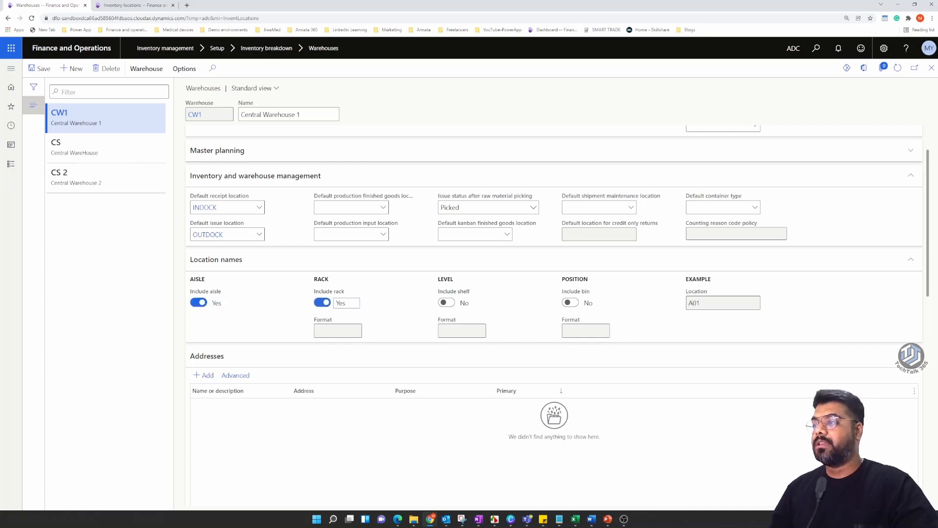
{"action": "left_click", "coordinate": [446, 303]}
{"action": "left_click", "coordinate": [569, 303]}
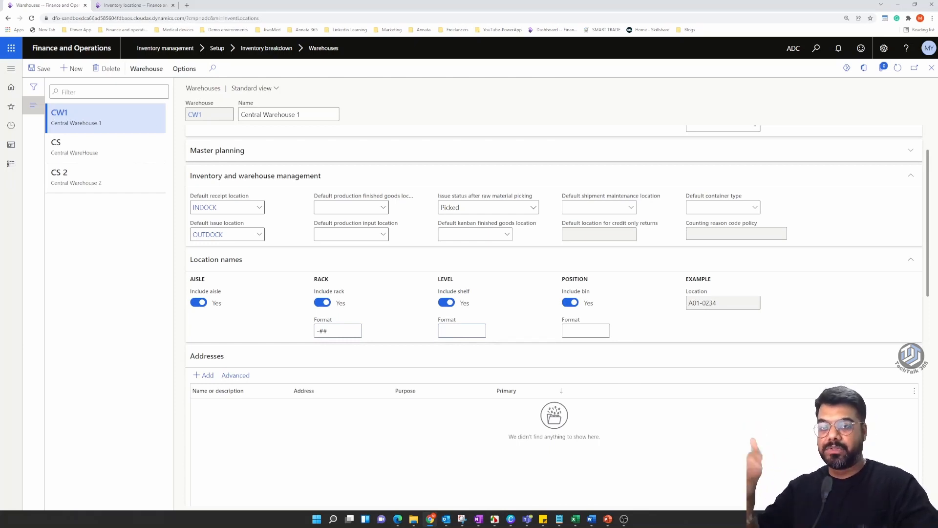
Step: Set the level format to # and the position format to -### for CW1's location names
{"action": "left_click", "coordinate": [442, 331]}
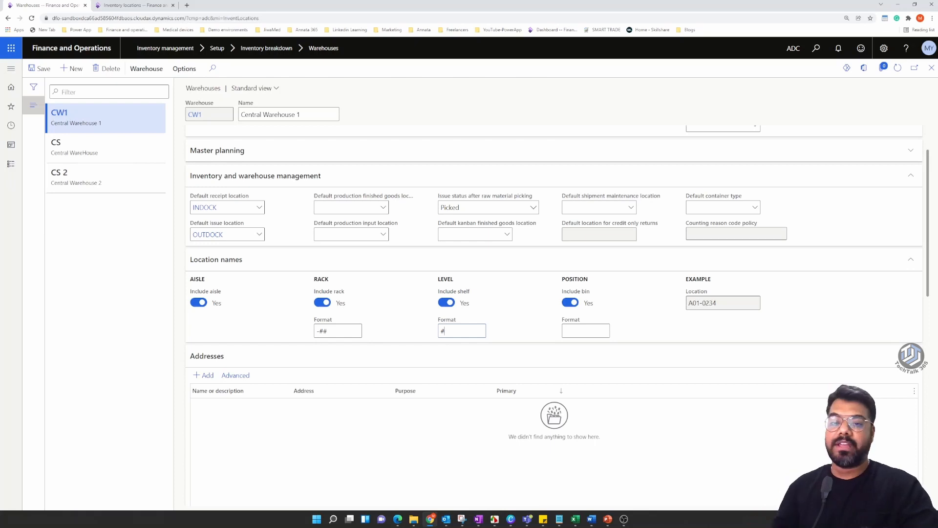
{"action": "left_click", "coordinate": [584, 331]}
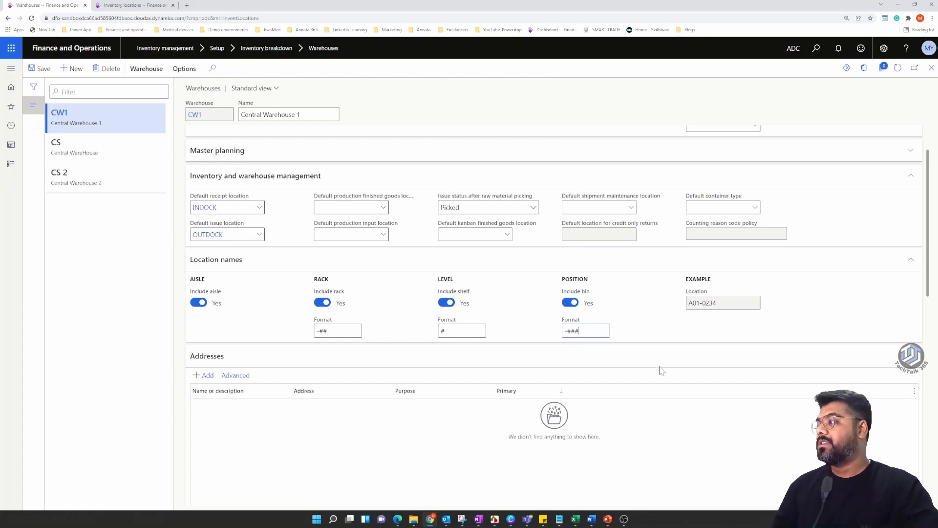
{"action": "left_click", "coordinate": [713, 303]}
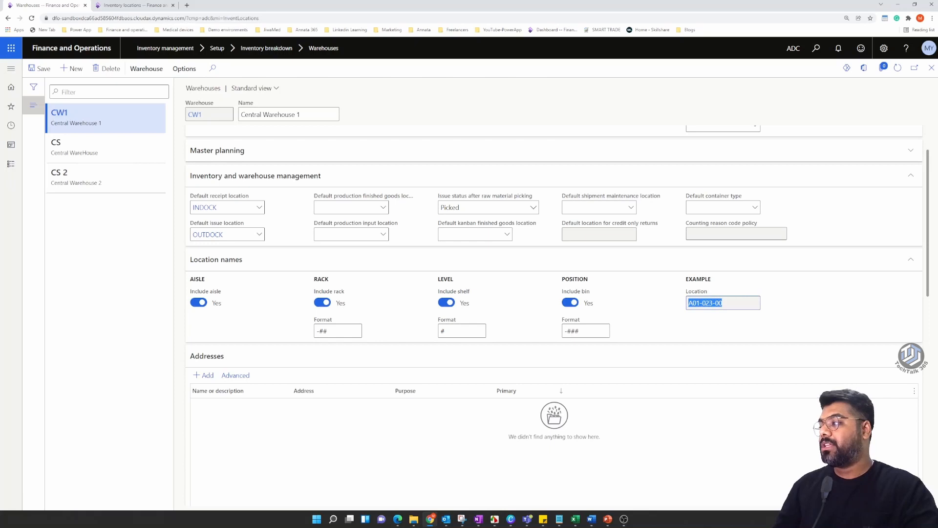
Step: Examine how the aisle, rack, shelf and bin parts make up the example location name
{"action": "left_click", "coordinate": [688, 331]}
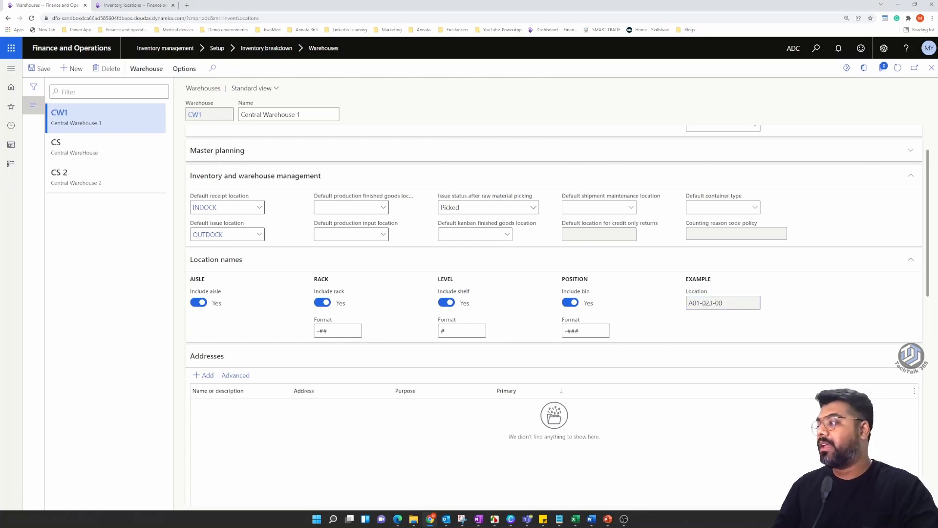
{"action": "key", "text": "shift+Left"}
{"action": "key", "text": "shift+Left"}
{"action": "key", "text": "shift+Left"}
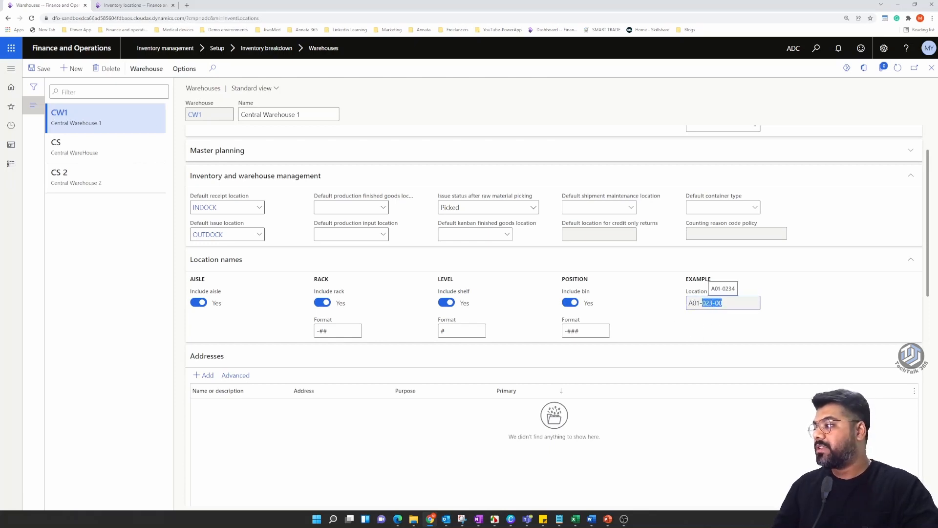
{"action": "left_click", "coordinate": [677, 307]}
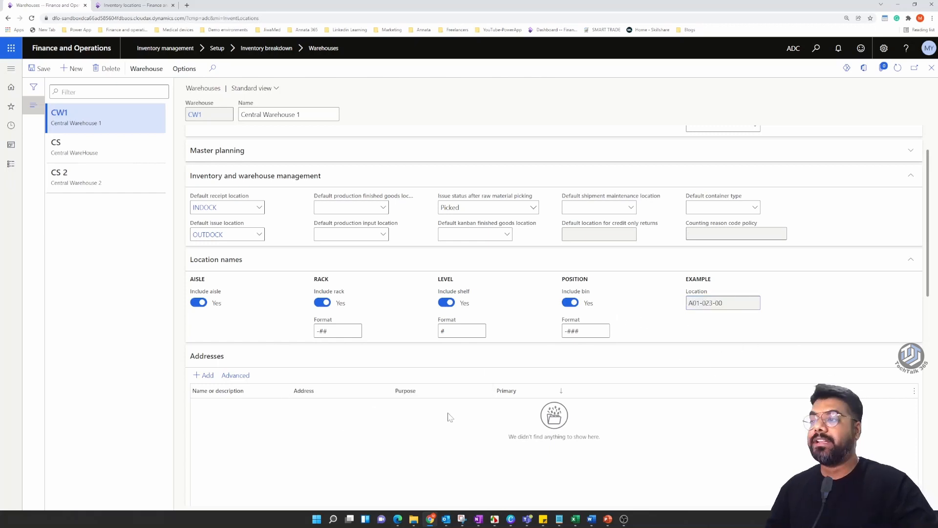
{"action": "double_click", "coordinate": [687, 303]}
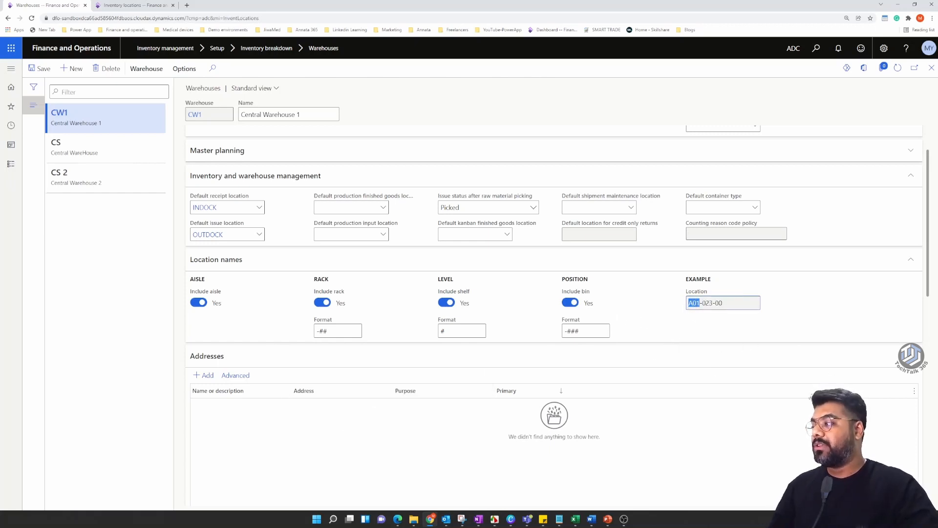
{"action": "left_click_drag", "start_coordinate": [705, 303], "coordinate": [723, 303]}
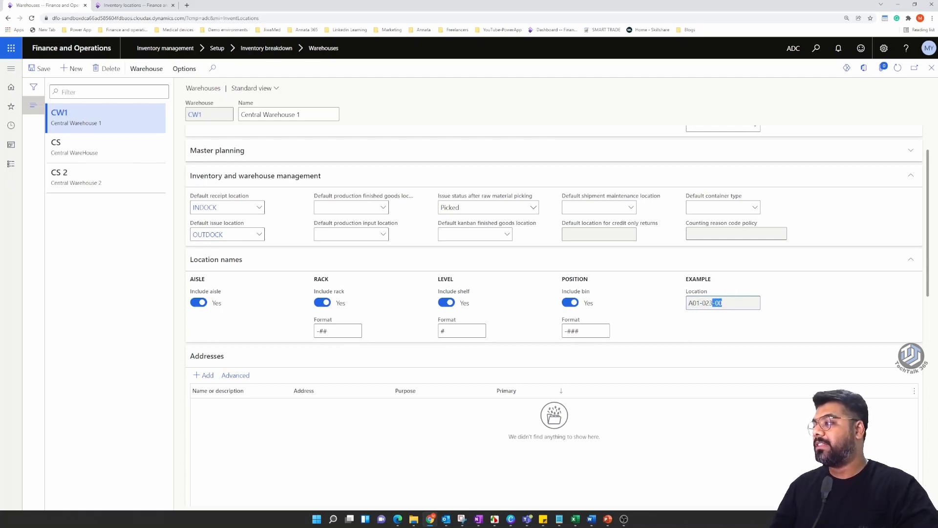
{"action": "left_click", "coordinate": [722, 325]}
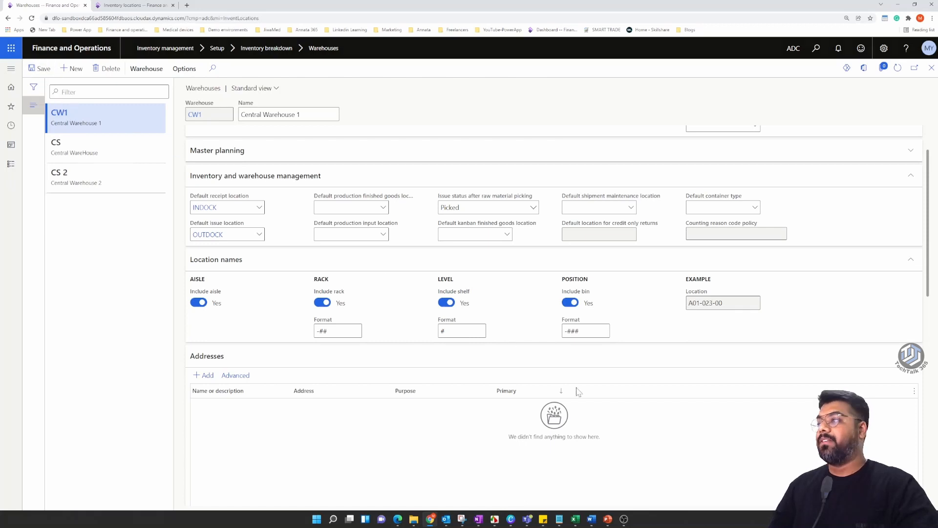
Step: Start a new address for warehouse CW1 and name it Delivery Hub- CW1
{"action": "scroll", "coordinate": [630, 337], "scroll_direction": "down", "scroll_amount": 3}
{"action": "scroll", "coordinate": [412, 312], "scroll_direction": "up", "scroll_amount": 2}
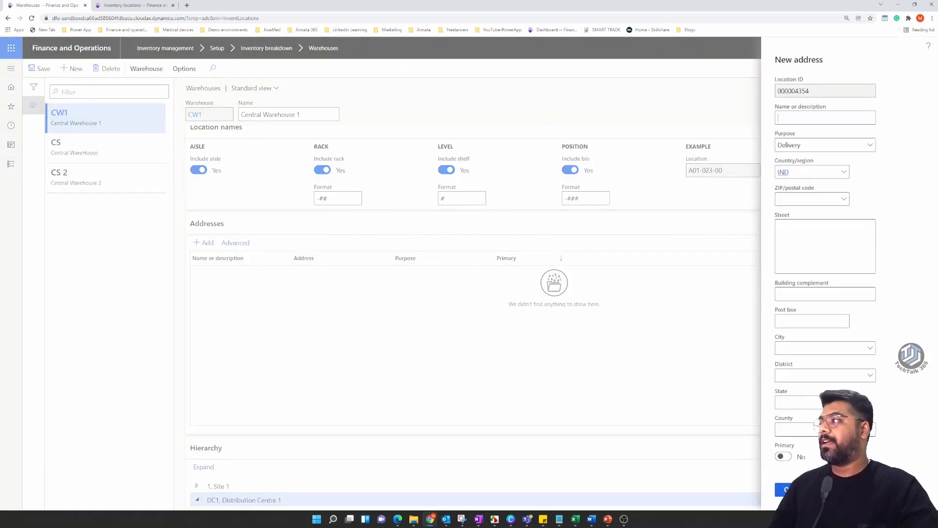
{"action": "key", "text": "Tab"}
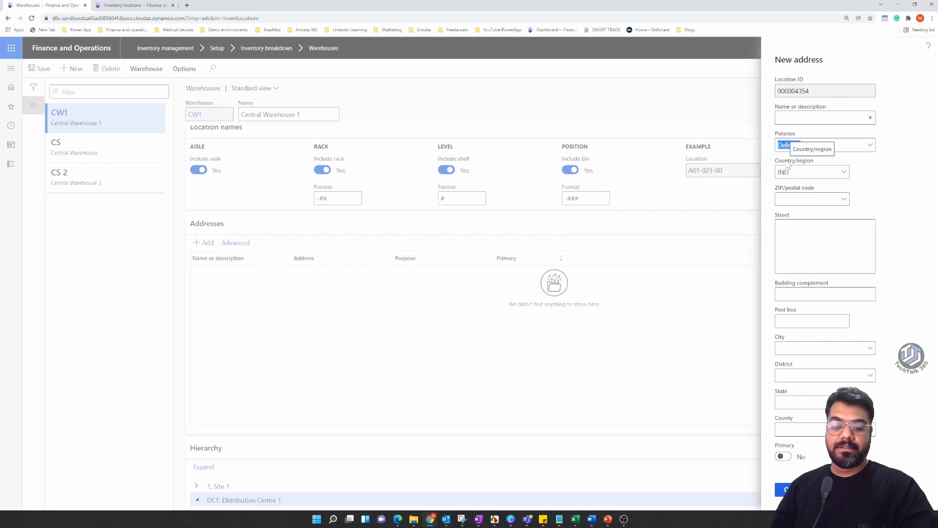
{"action": "left_click", "coordinate": [815, 111]}
{"action": "type", "text": "Delivery Hub- CW1"}
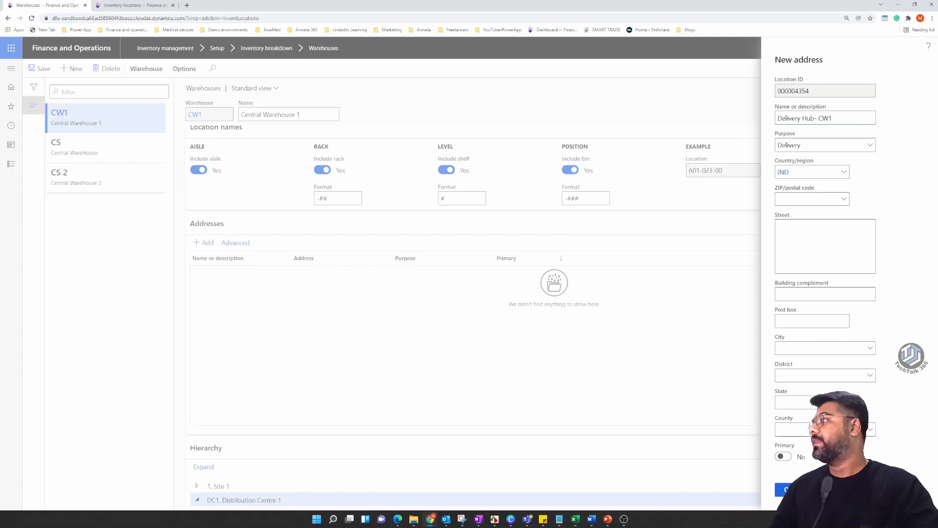
Step: Fill in the delivery address by choosing a Chennai postal code from the lookup, and confirm the new address
{"action": "left_click", "coordinate": [845, 203]}
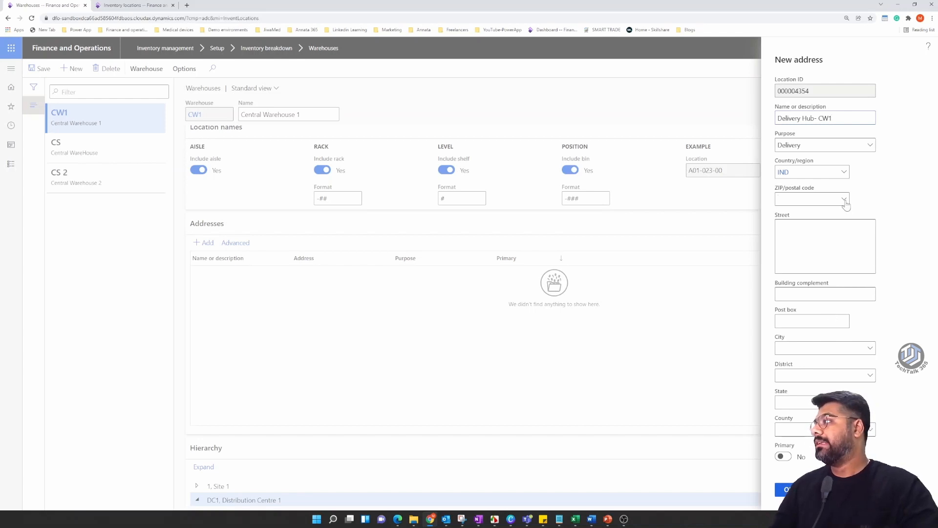
{"action": "left_click", "coordinate": [844, 199]}
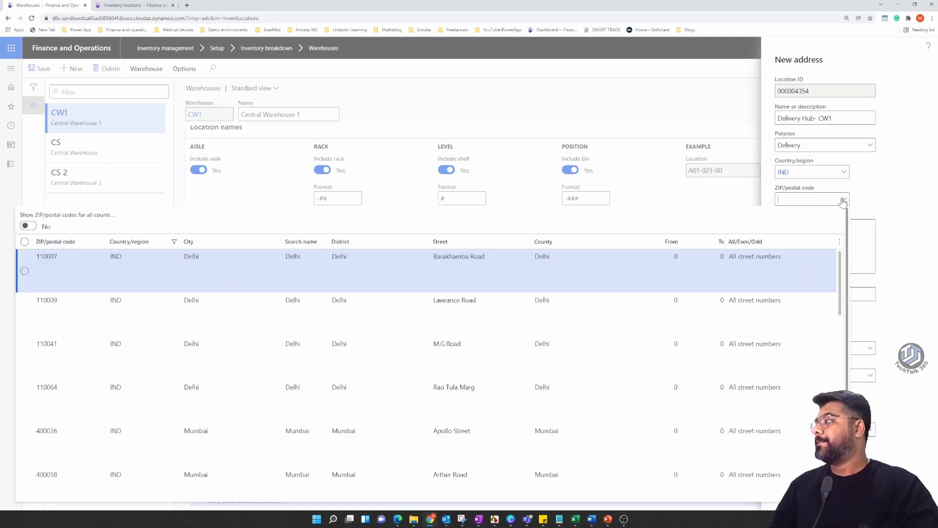
{"action": "scroll", "coordinate": [425, 313], "scroll_direction": "down", "scroll_amount": 10}
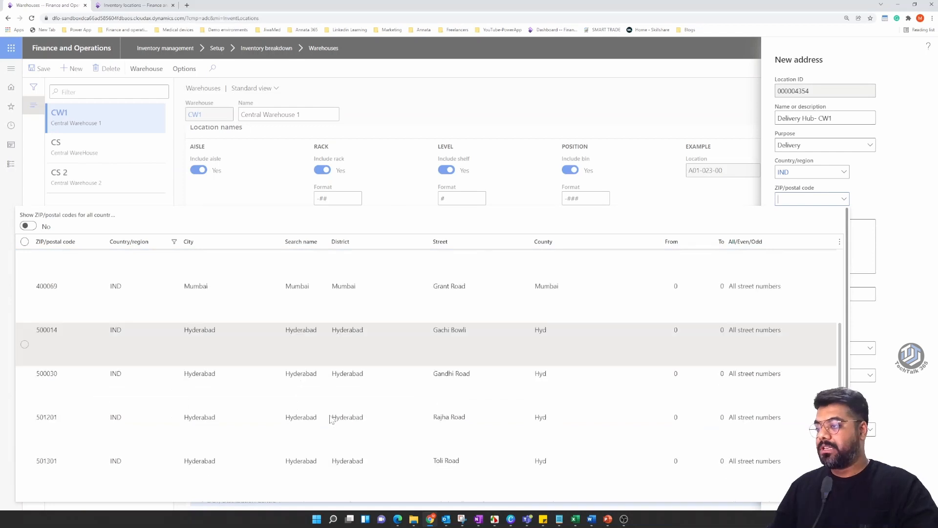
{"action": "scroll", "coordinate": [425, 440], "scroll_direction": "down", "scroll_amount": 1}
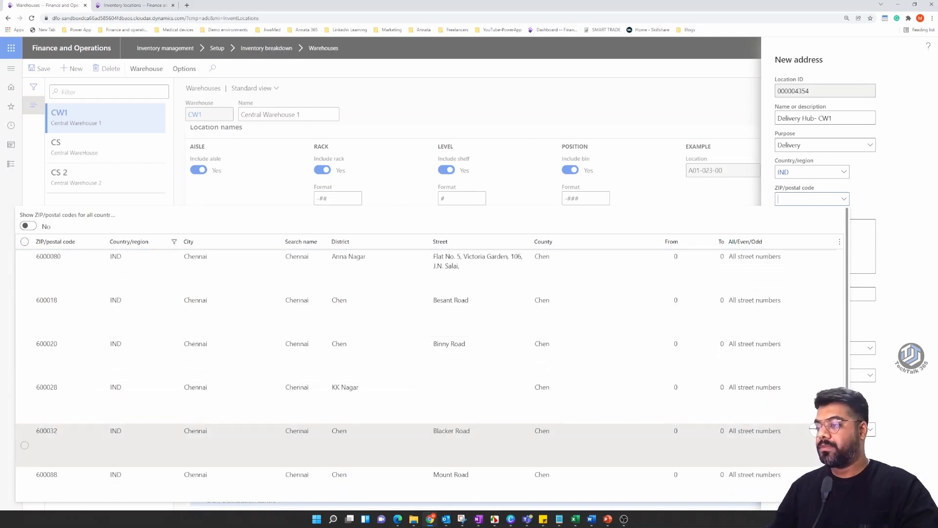
{"action": "left_click", "coordinate": [230, 442]}
{"action": "left_click", "coordinate": [97, 448]}
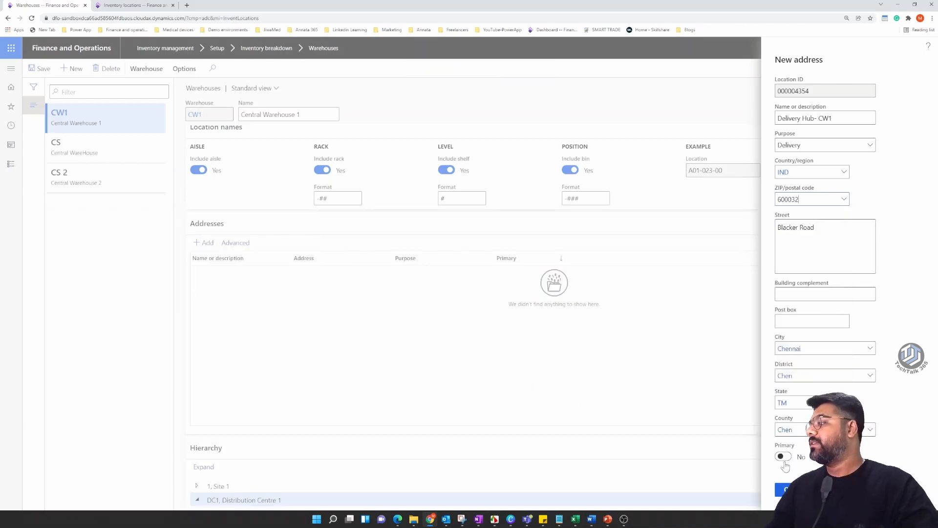
{"action": "left_click", "coordinate": [786, 489]}
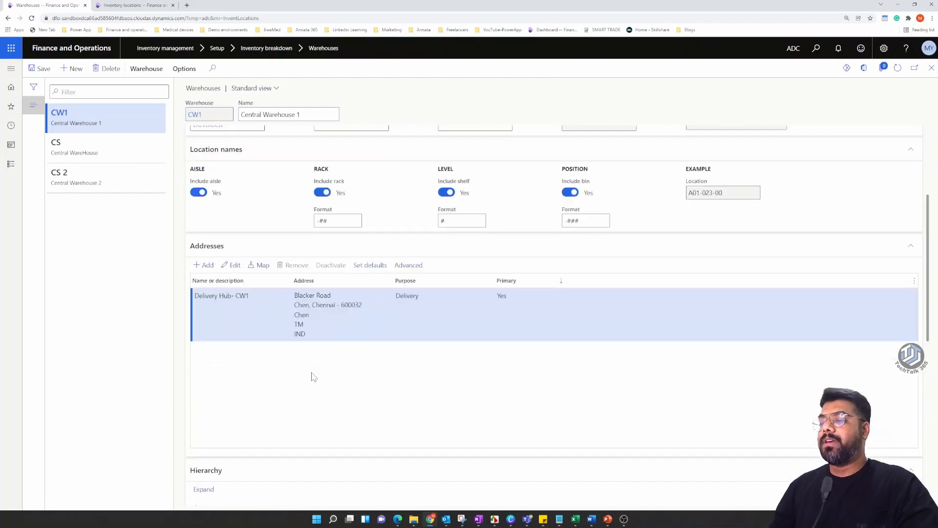
Step: Create another inventory location in warehouse CW1 and assign it to aisle A01, with location type Bulk location
{"action": "left_click", "coordinate": [126, 10]}
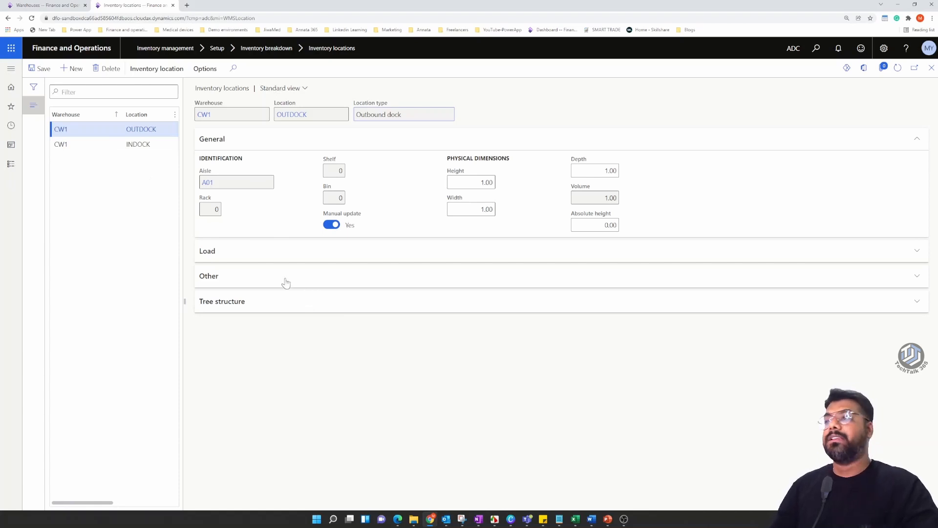
{"action": "left_click", "coordinate": [73, 69]}
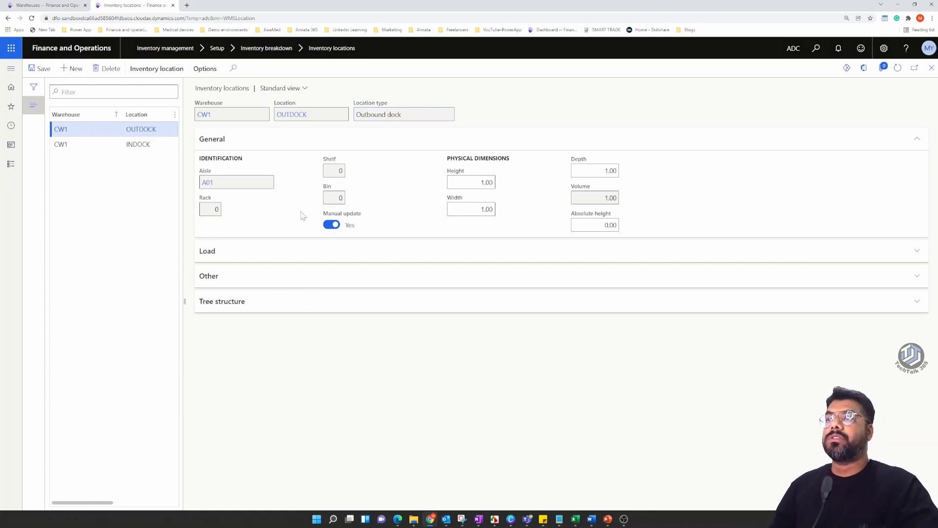
{"action": "left_click", "coordinate": [264, 115]}
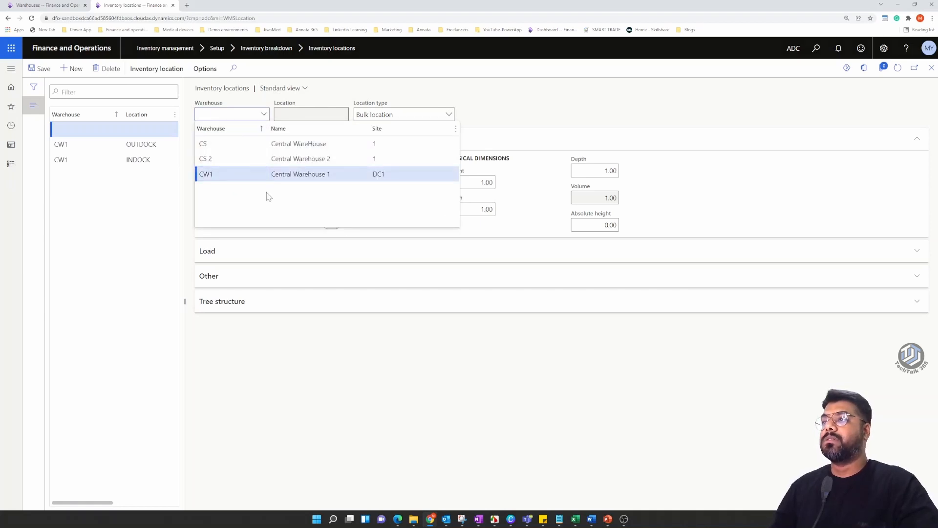
{"action": "left_click", "coordinate": [271, 184]}
{"action": "left_click", "coordinate": [269, 184]}
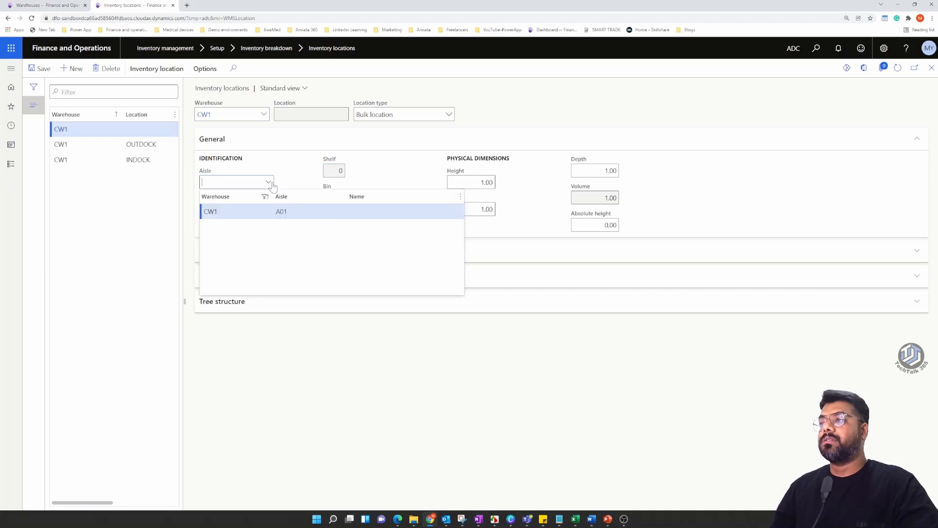
{"action": "left_click", "coordinate": [252, 213]}
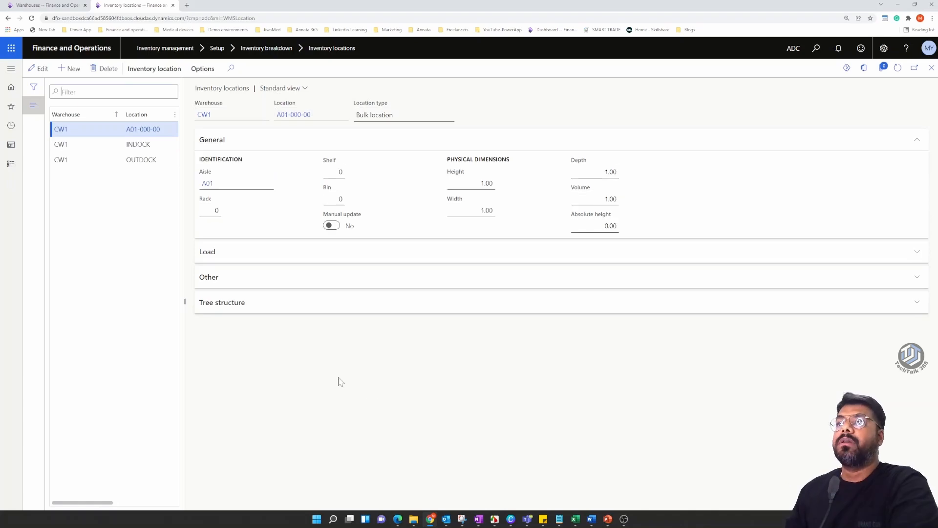
Step: Return to the Warehouses page and create a new warehouse CWQ with the name Quarantine
{"action": "left_click", "coordinate": [11, 5]}
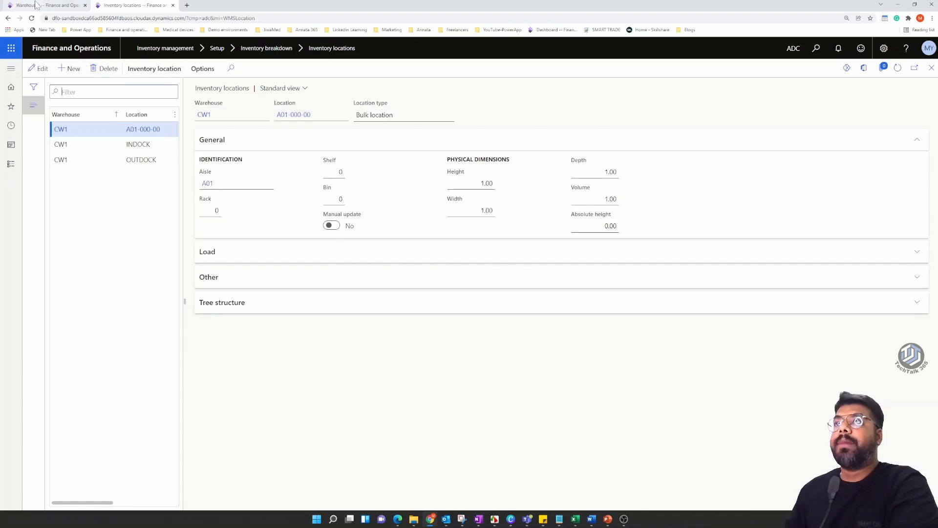
{"action": "scroll", "coordinate": [379, 268], "scroll_direction": "up", "scroll_amount": 10}
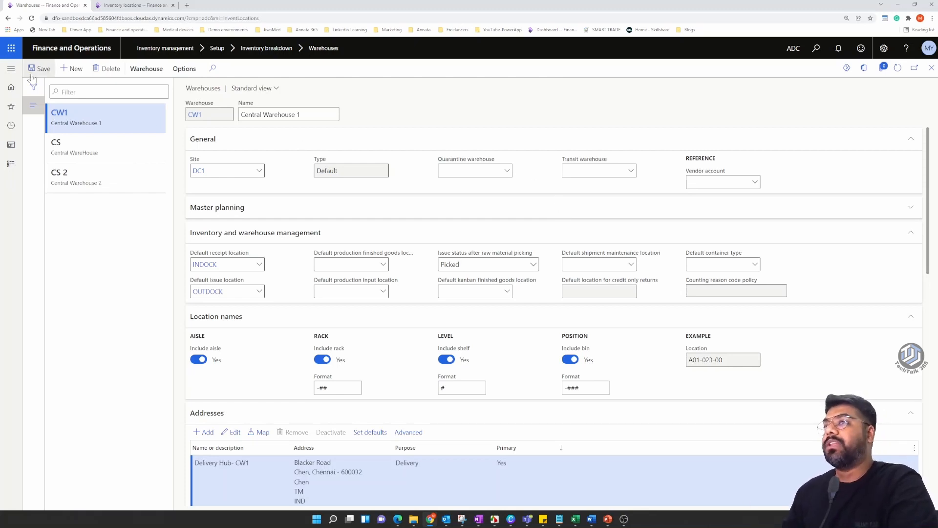
{"action": "key", "text": "alt+n"}
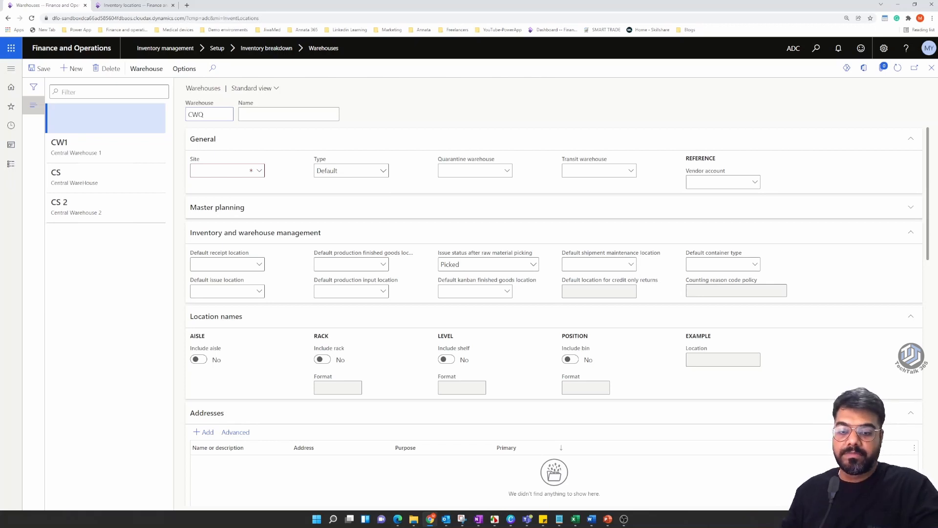
{"action": "key", "text": "ctrl+a"}
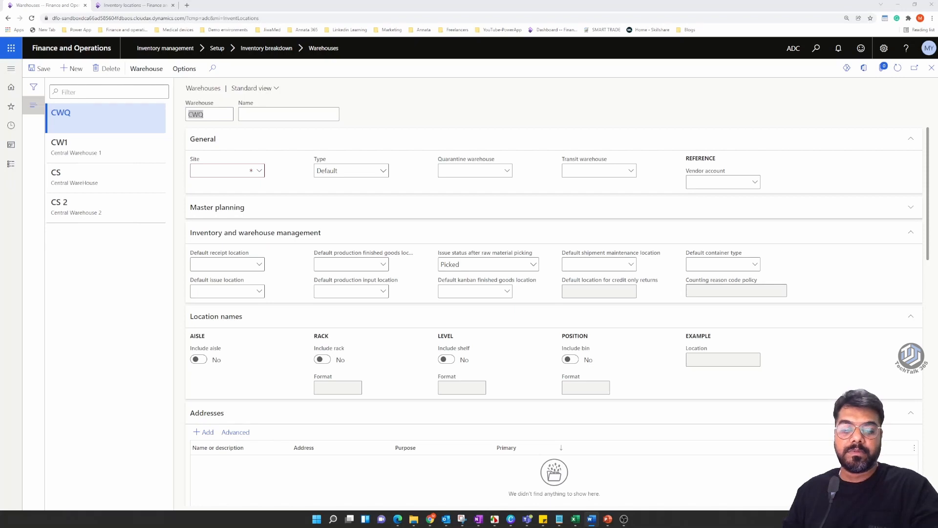
{"action": "left_click", "coordinate": [283, 111]}
{"action": "type", "text": "Quarantine"}
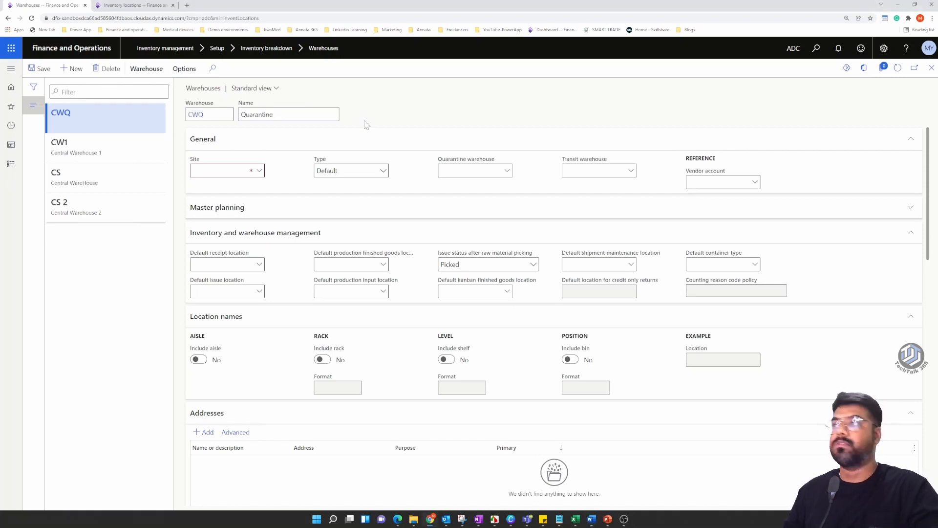
Step: Assign warehouse CWQ to site DC1 and set its type to Quarantine
{"action": "left_click", "coordinate": [259, 171]}
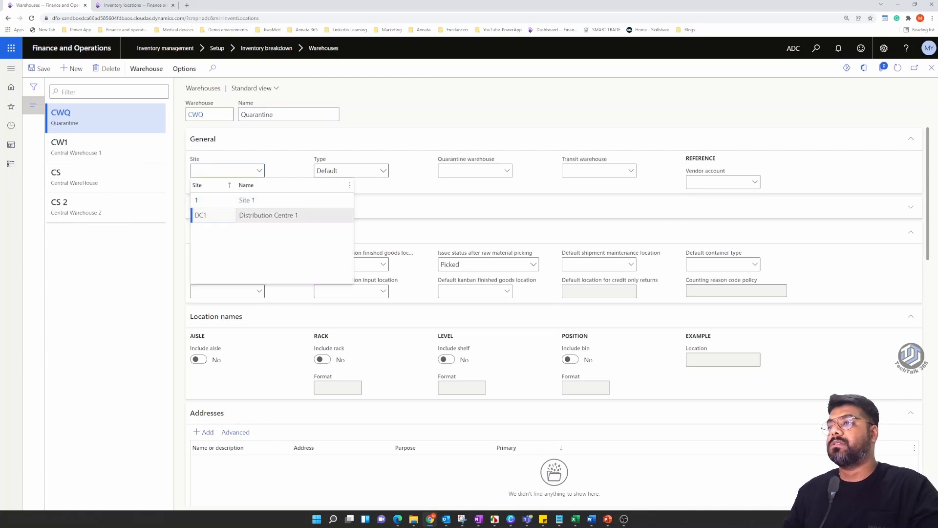
{"action": "left_click", "coordinate": [268, 215]}
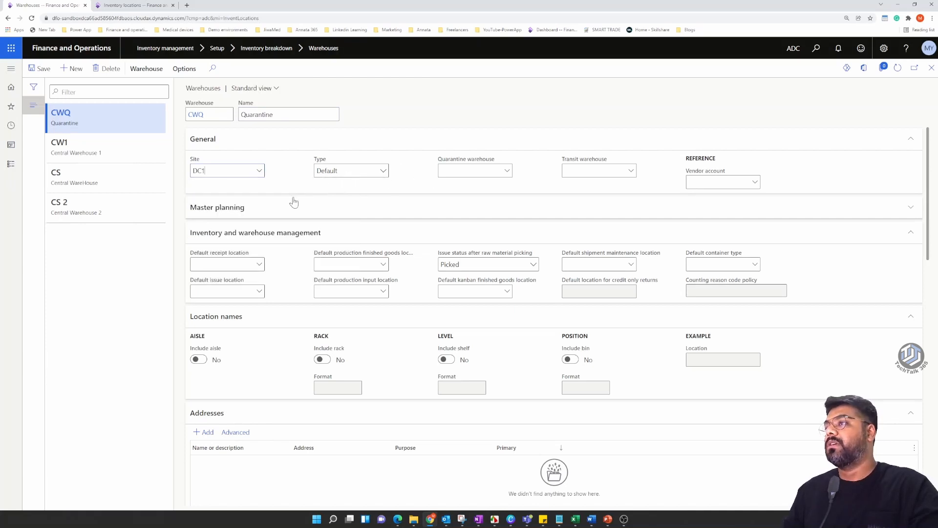
{"action": "left_click", "coordinate": [381, 171]}
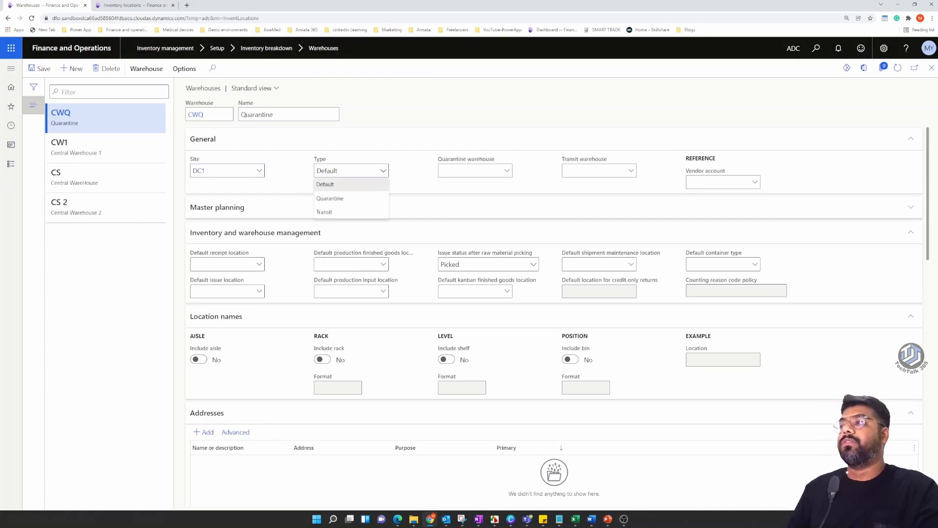
{"action": "left_click", "coordinate": [330, 199]}
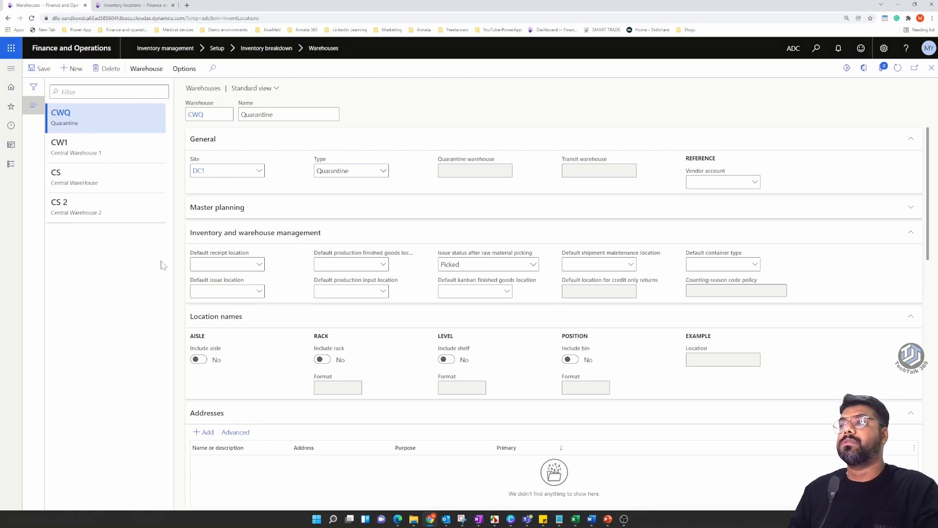
Step: Set CWQ as the quarantine warehouse of warehouse CW1
{"action": "scroll", "coordinate": [162, 263], "scroll_direction": "down", "scroll_amount": 5}
{"action": "left_click", "coordinate": [98, 146]}
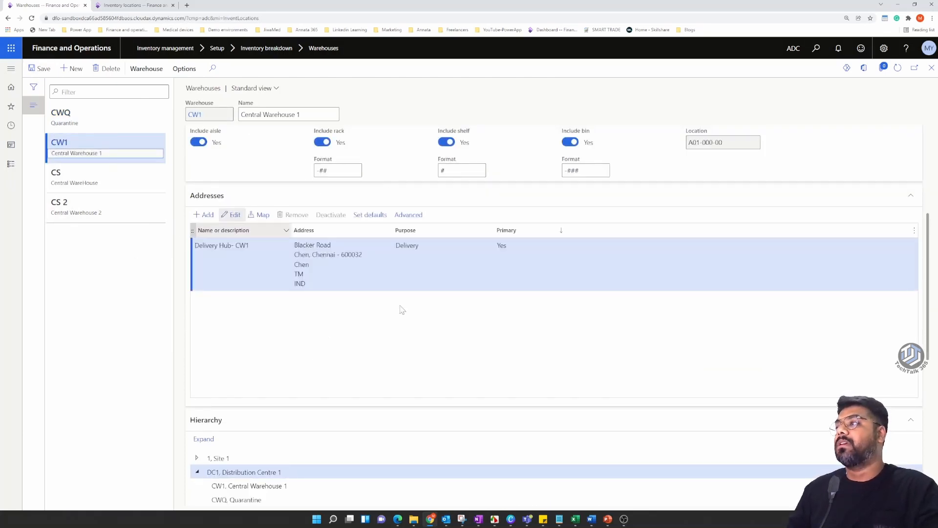
{"action": "scroll", "coordinate": [412, 309], "scroll_direction": "up", "scroll_amount": 5}
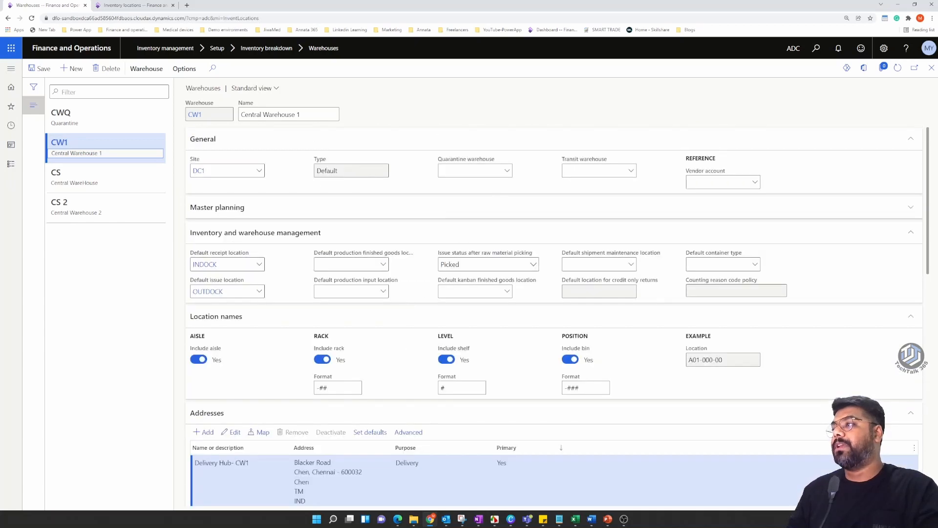
{"action": "left_click", "coordinate": [508, 175]}
{"action": "left_click", "coordinate": [507, 172]}
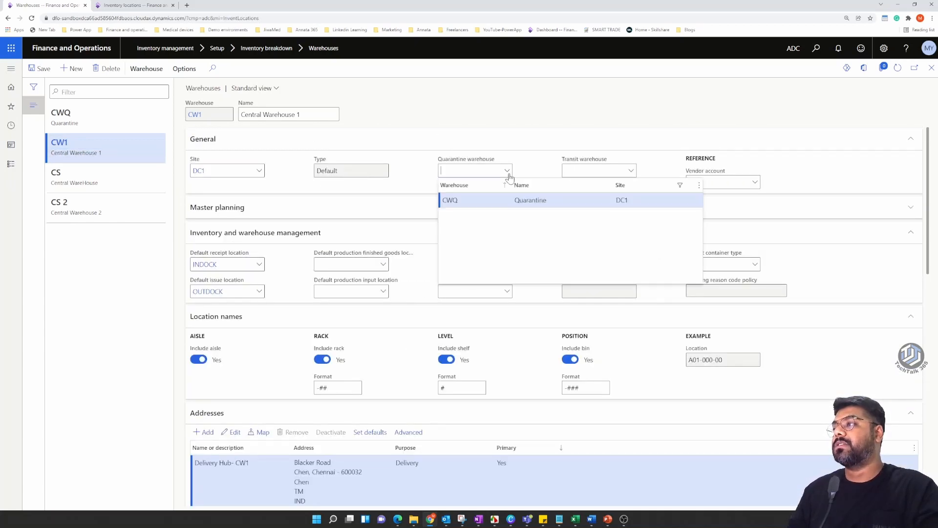
{"action": "left_click", "coordinate": [530, 201]}
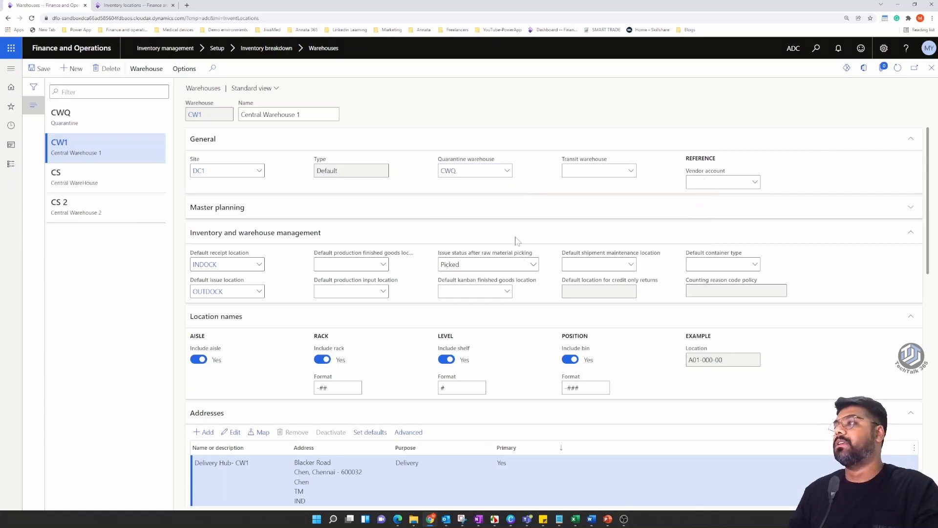
Step: Create another warehouse with the ID In-Transit and reuse In-Transit as its name
{"action": "scroll", "coordinate": [521, 256], "scroll_direction": "down", "scroll_amount": 4}
{"action": "left_click", "coordinate": [72, 68]}
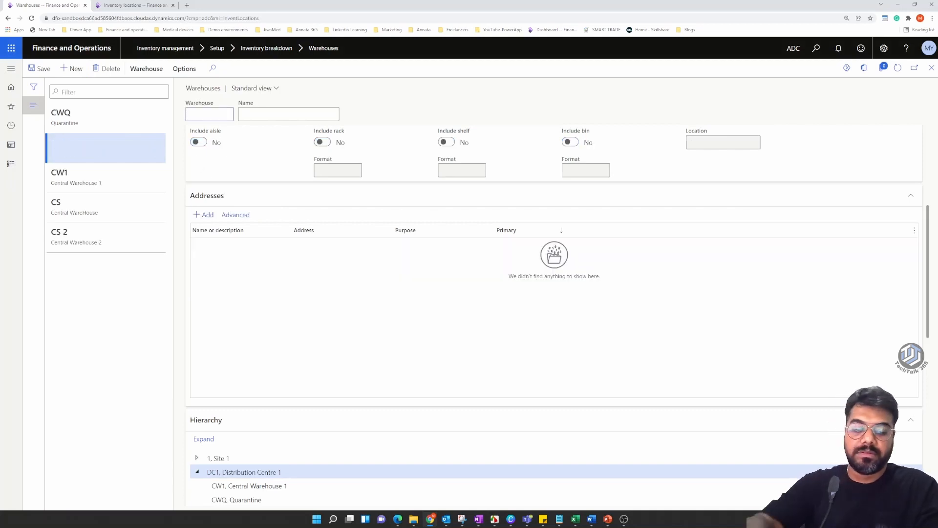
{"action": "type", "text": "iN-tRANSIT"}
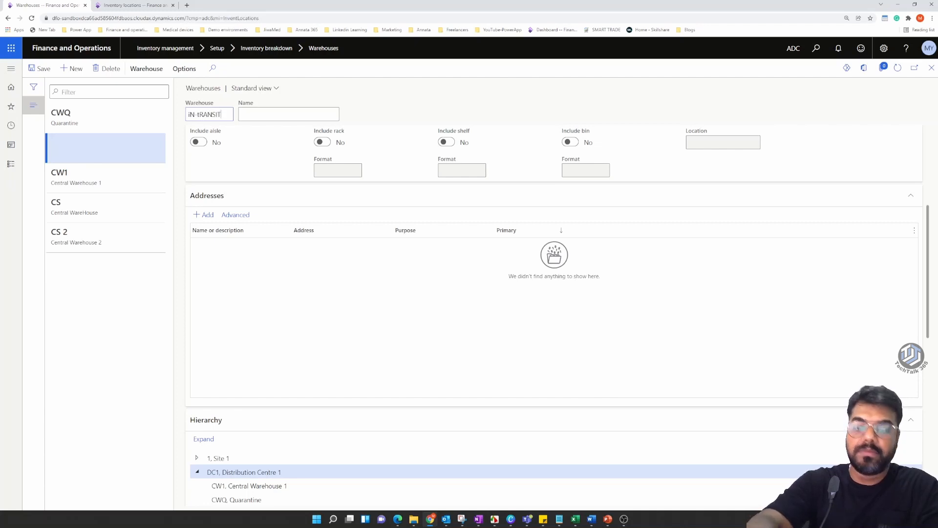
{"action": "key", "text": "BackSpace"}
{"action": "key", "text": "BackSpace"}
{"action": "key", "text": "BackSpace"}
{"action": "key", "text": "BackSpace"}
{"action": "key", "text": "BackSpace"}
{"action": "key", "text": "BackSpace"}
{"action": "key", "text": "BackSpace"}
{"action": "key", "text": "BackSpace"}
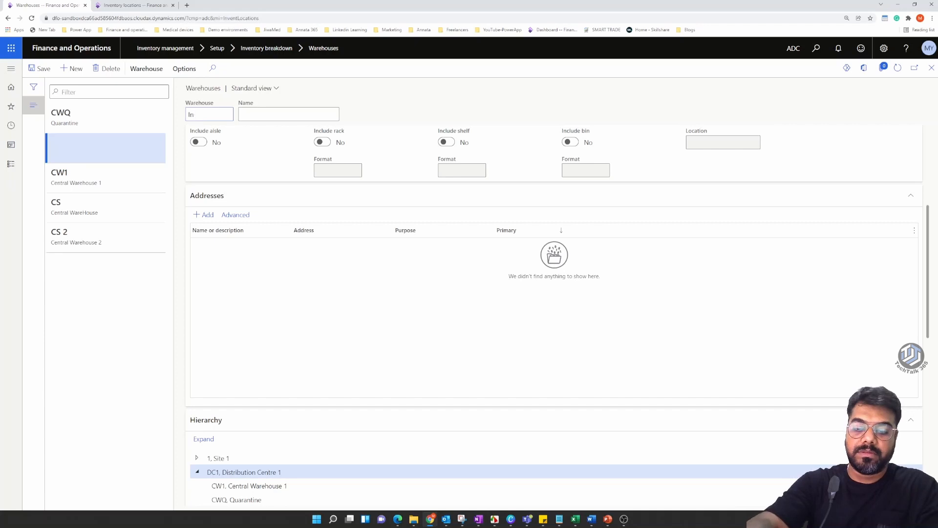
{"action": "type", "text": "In-Transit"}
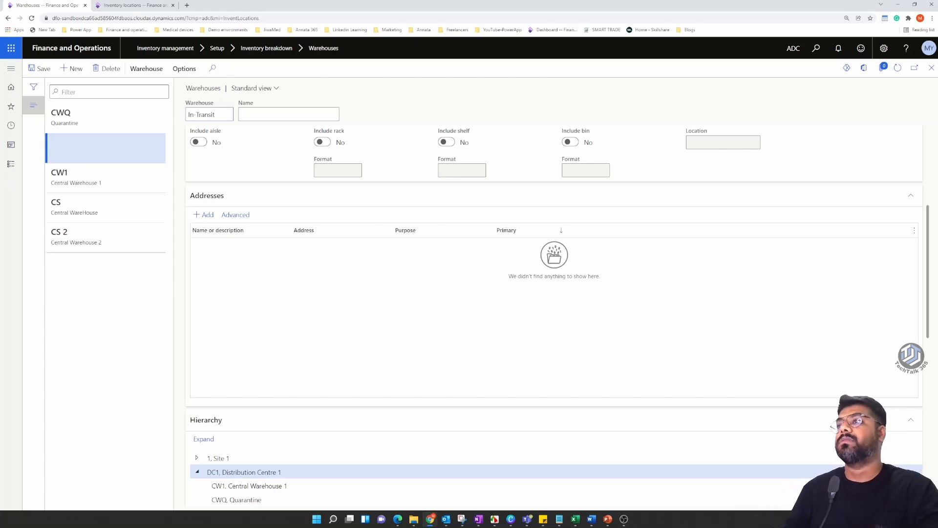
{"action": "key", "text": "ctrl+a"}
{"action": "key", "text": "ctrl+c"}
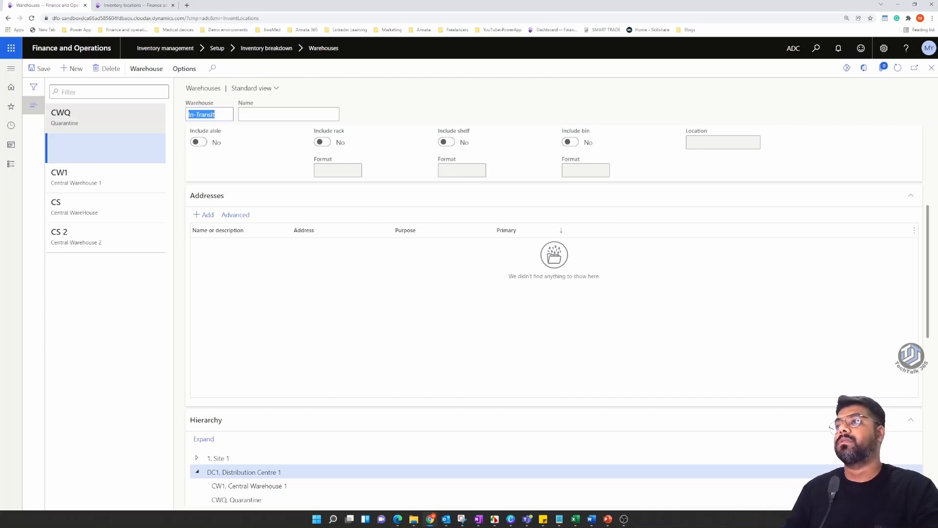
{"action": "key", "text": "Tab"}
{"action": "key", "text": "ctrl+v"}
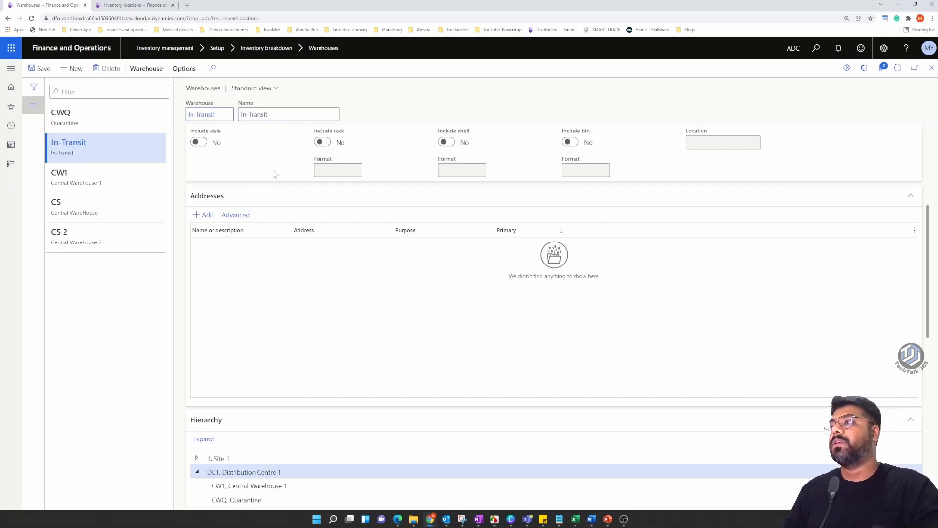
Step: Assign the In-Transit warehouse to site DC1, set its type to Transit, and save it
{"action": "scroll", "coordinate": [274, 173], "scroll_direction": "up", "scroll_amount": 5}
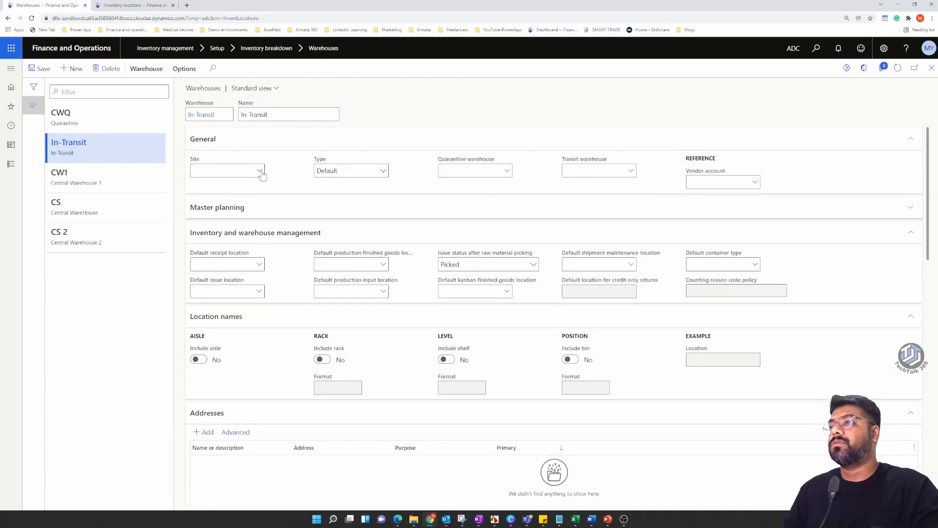
{"action": "left_click", "coordinate": [259, 170]}
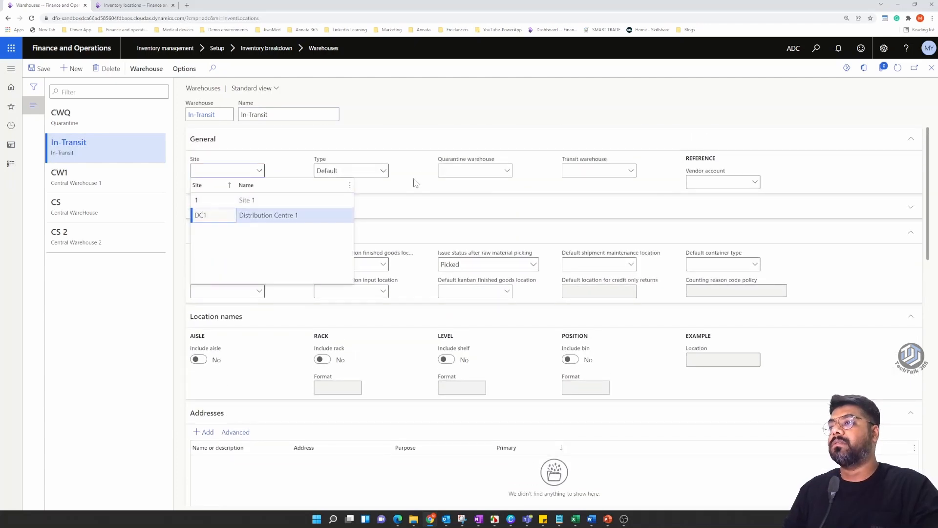
{"action": "left_click", "coordinate": [383, 171]}
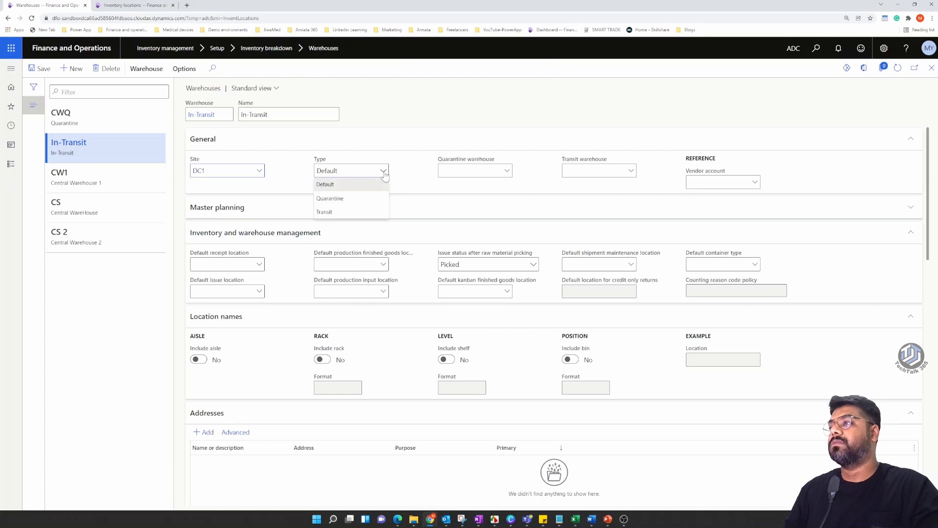
{"action": "left_click", "coordinate": [351, 211]}
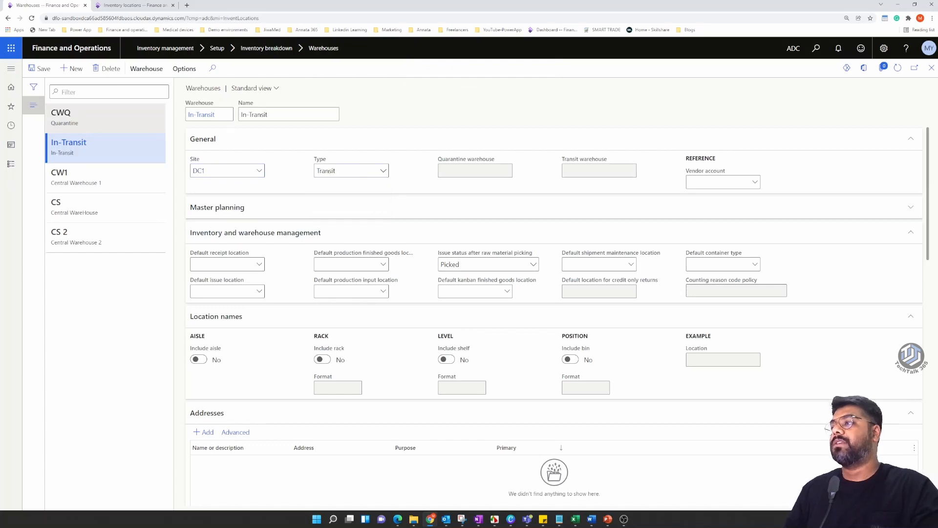
{"action": "left_click", "coordinate": [43, 68]}
{"action": "scroll", "coordinate": [544, 168], "scroll_direction": "down", "scroll_amount": 5}
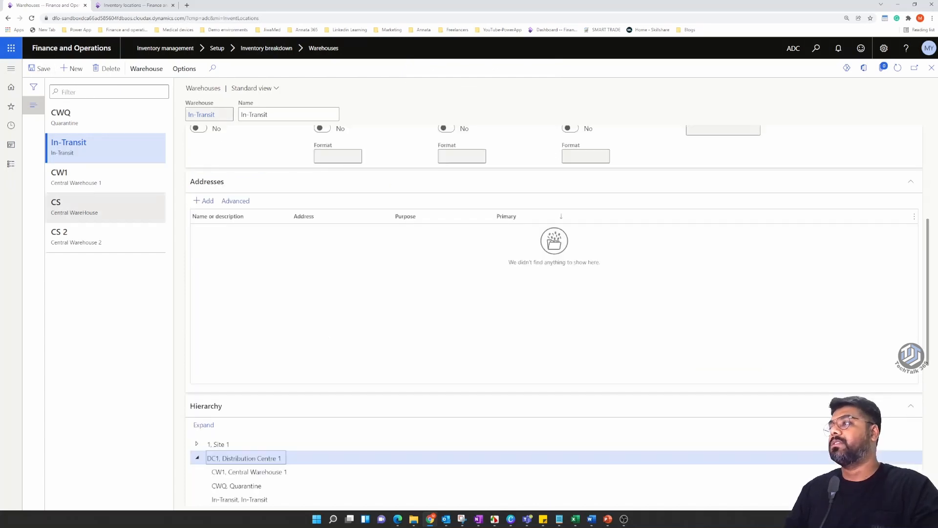
Step: Set In-Transit as the transit warehouse of warehouse CW1
{"action": "left_click", "coordinate": [93, 182]}
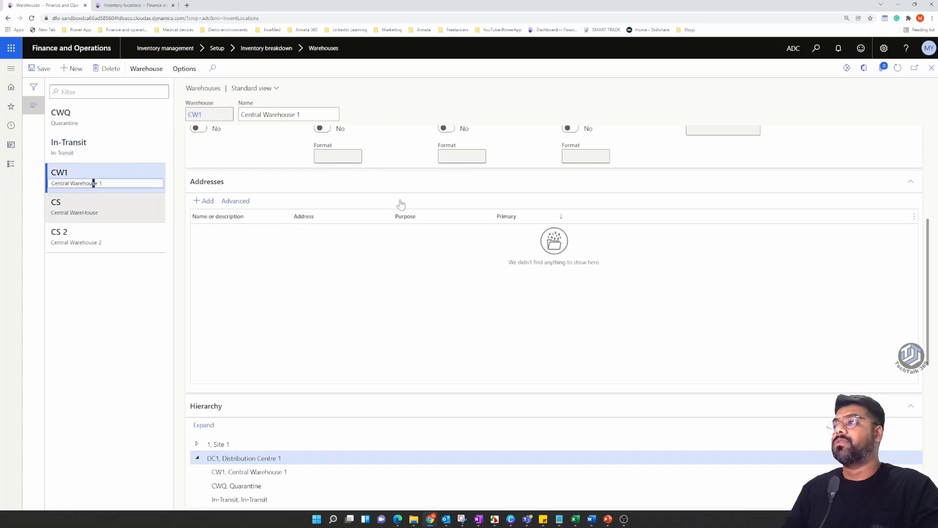
{"action": "scroll", "coordinate": [577, 265], "scroll_direction": "up", "scroll_amount": 5}
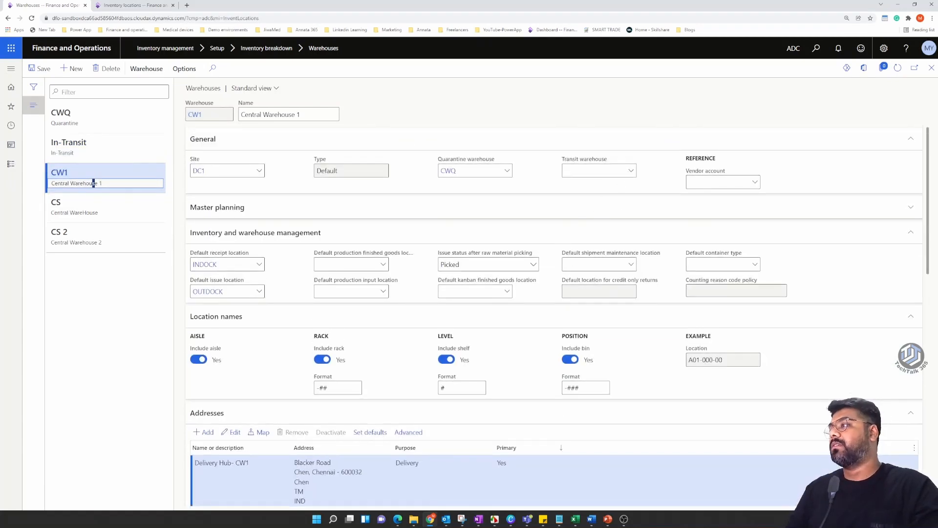
{"action": "left_click", "coordinate": [630, 174]}
{"action": "left_click", "coordinate": [631, 171]}
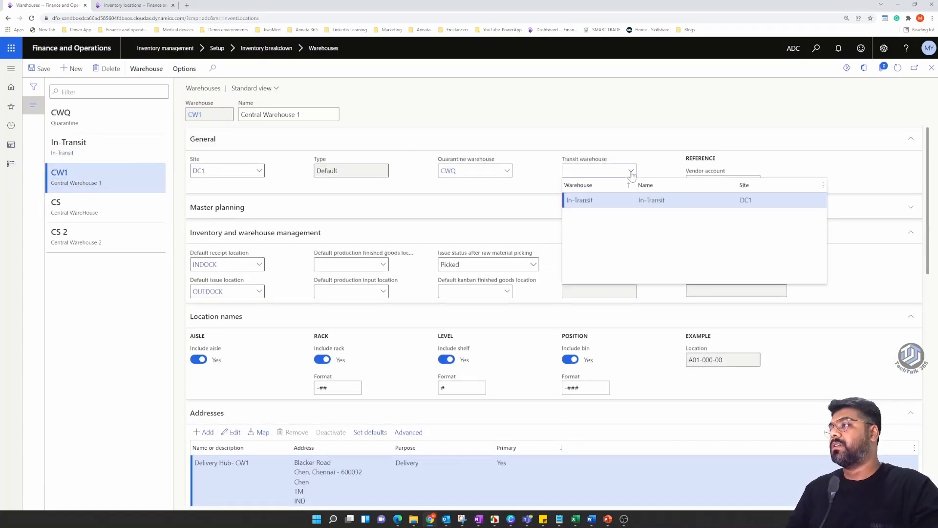
{"action": "key", "text": "Return"}
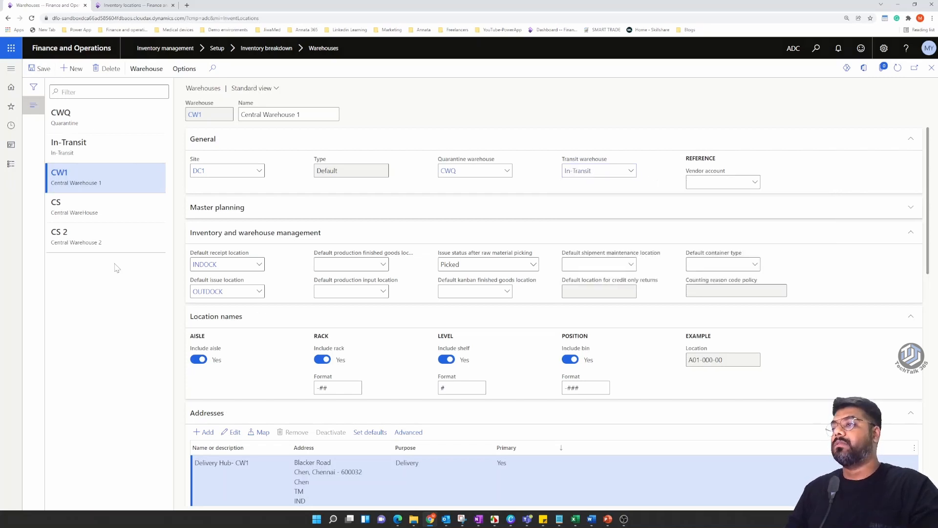
Step: Review the remaining settings of warehouse CW1, including the retail, warehouse management and picking workbench options
{"action": "scroll", "coordinate": [390, 187], "scroll_direction": "down", "scroll_amount": 5}
{"action": "scroll", "coordinate": [399, 313], "scroll_direction": "up", "scroll_amount": 3}
{"action": "scroll", "coordinate": [400, 306], "scroll_direction": "up", "scroll_amount": 2}
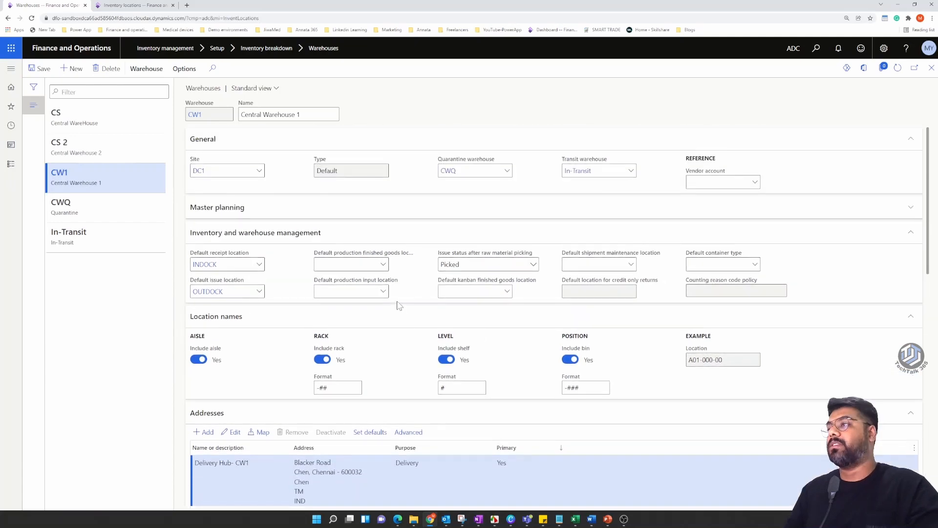
{"action": "scroll", "coordinate": [360, 329], "scroll_direction": "down", "scroll_amount": 8}
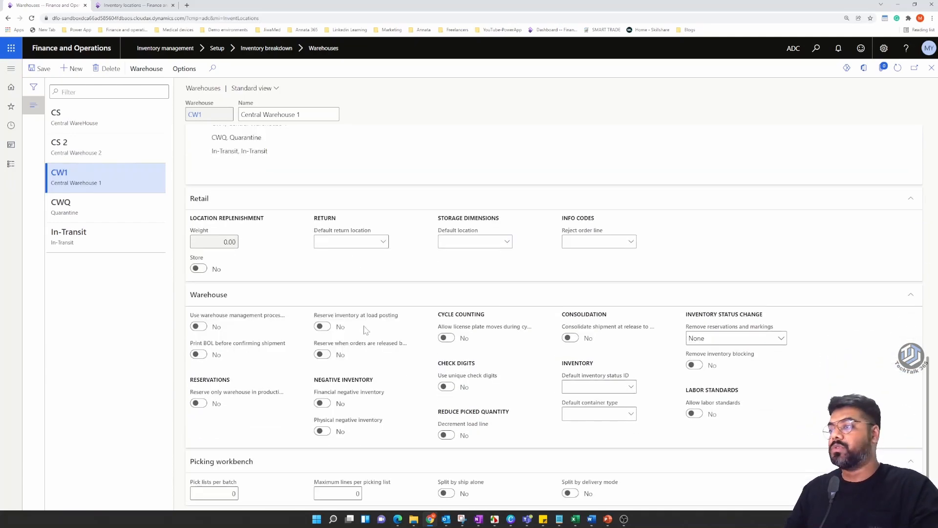
{"action": "scroll", "coordinate": [363, 331], "scroll_direction": "up", "scroll_amount": 8}
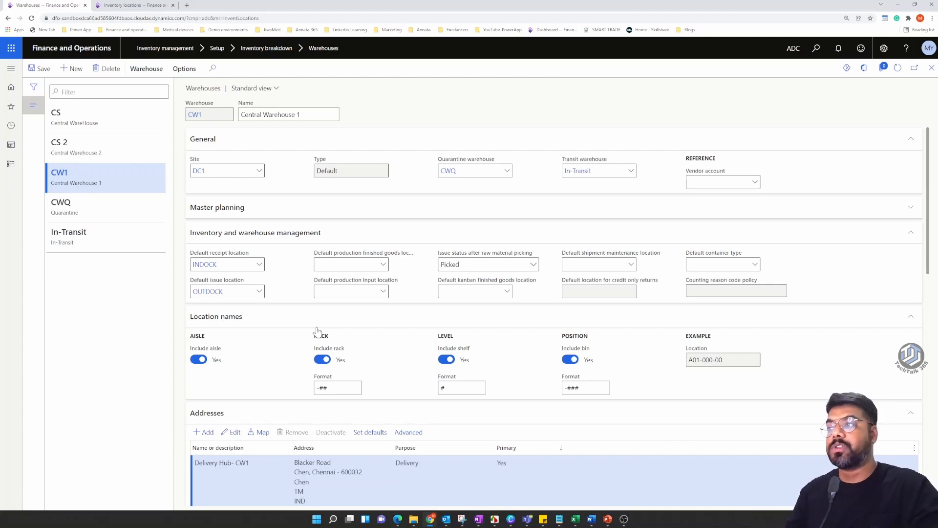
Step: In the other browser tab, locate the Location setup wizard among the Warehouse management module's warehouse setup pages and open it
{"action": "left_click", "coordinate": [144, 6]}
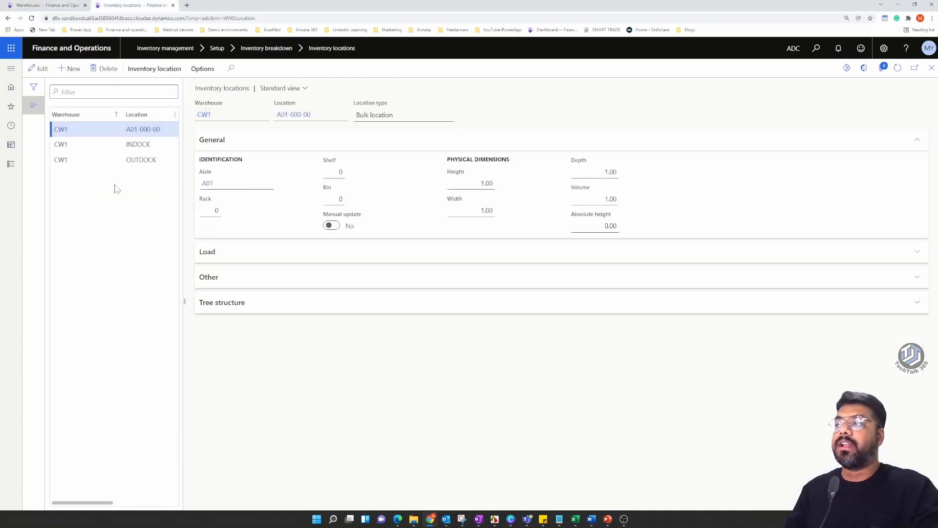
{"action": "left_click", "coordinate": [10, 164]}
{"action": "scroll", "coordinate": [66, 332], "scroll_direction": "down", "scroll_amount": 6}
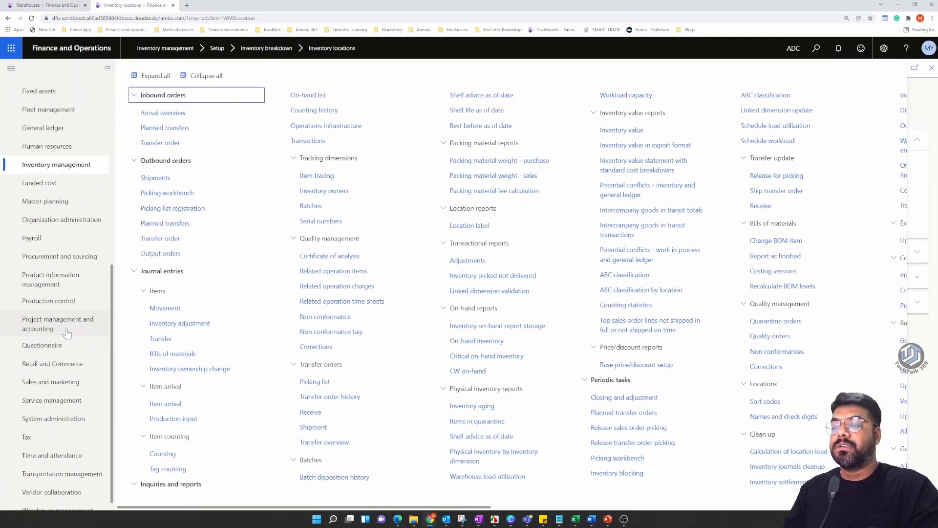
{"action": "scroll", "coordinate": [67, 332], "scroll_direction": "down", "scroll_amount": 1}
{"action": "left_click", "coordinate": [63, 500]}
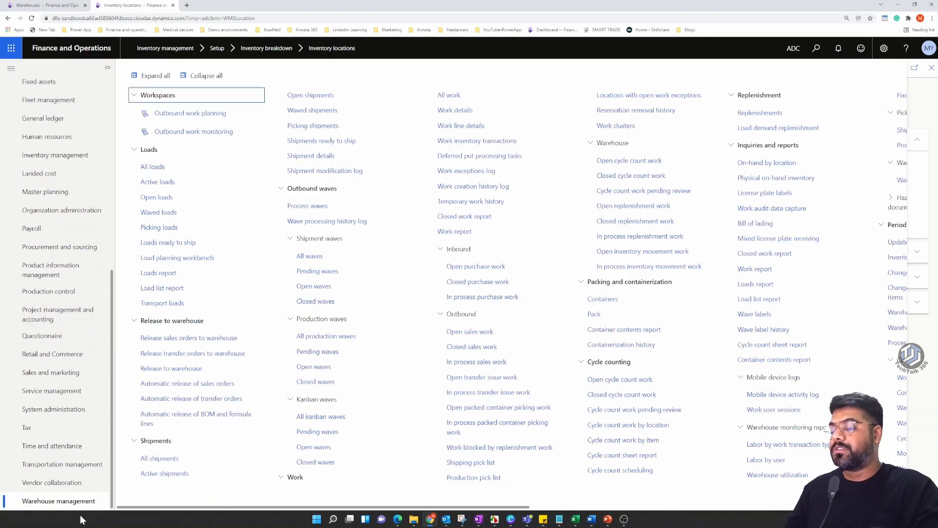
{"action": "left_click_drag", "start_coordinate": [247, 506], "coordinate": [621, 506]}
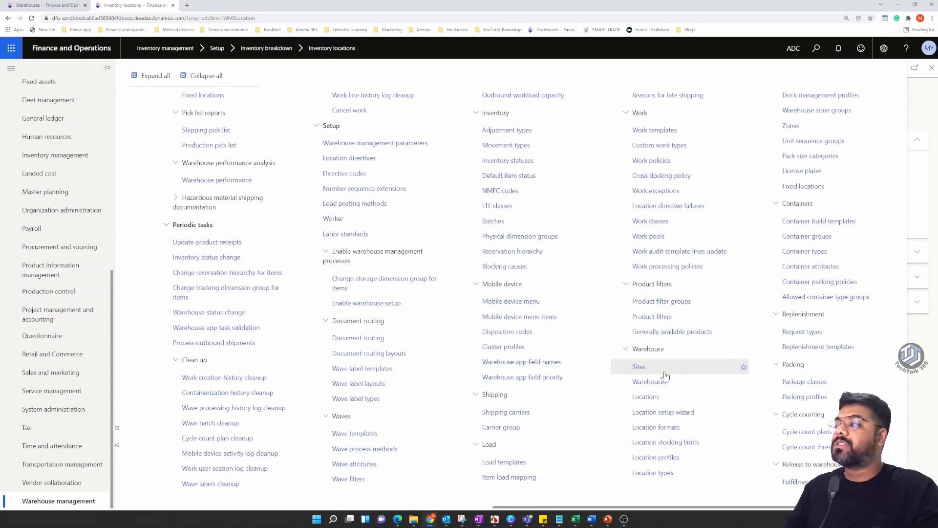
{"action": "left_click", "coordinate": [665, 412]}
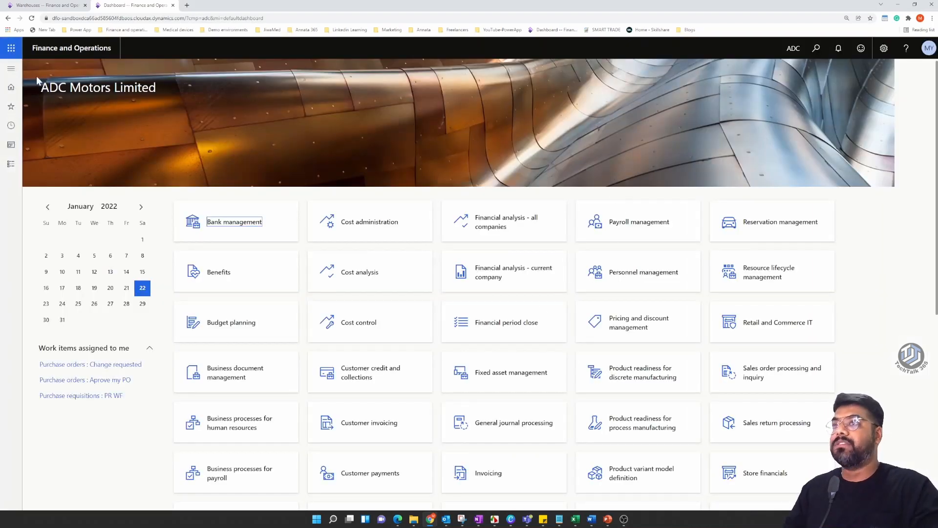
Step: Examine the Warehouse management module's setup pages again and return to the Warehouses page
{"action": "left_click", "coordinate": [10, 70]}
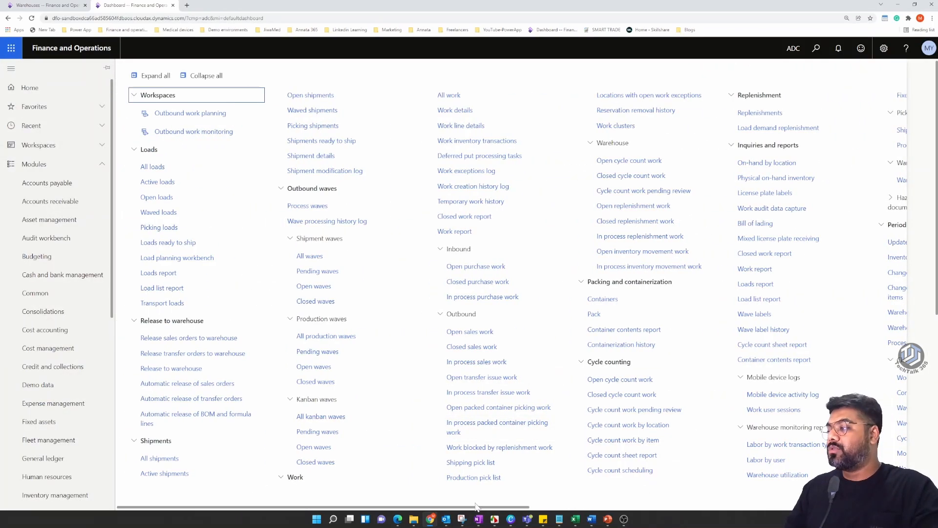
{"action": "left_click_drag", "start_coordinate": [476, 507], "coordinate": [829, 507]}
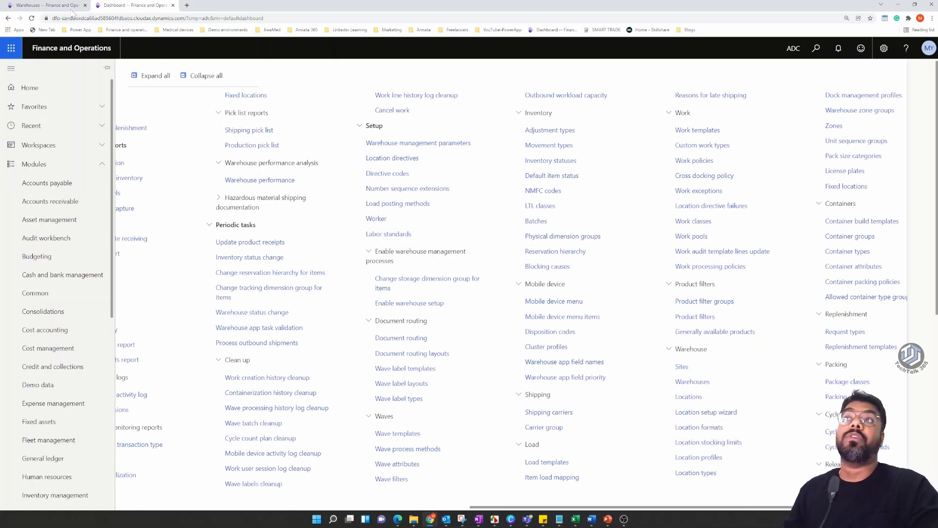
{"action": "left_click", "coordinate": [68, 6]}
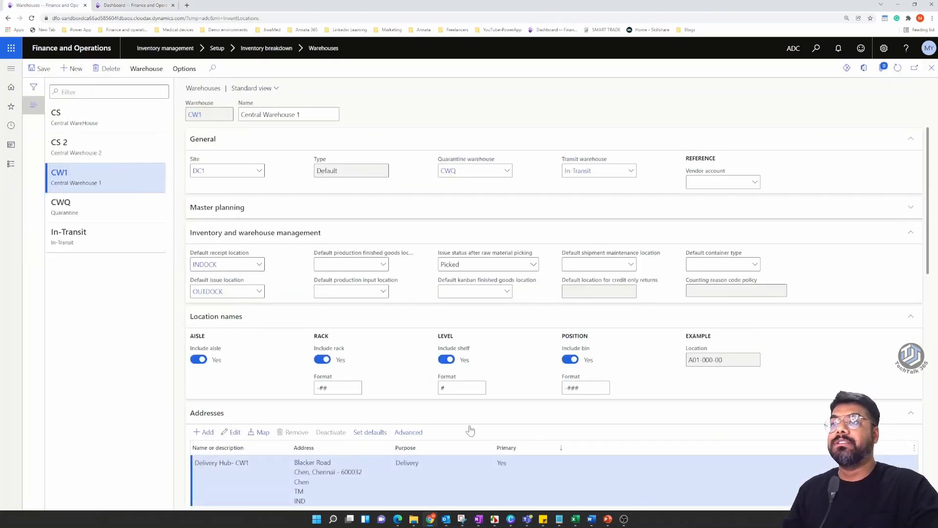